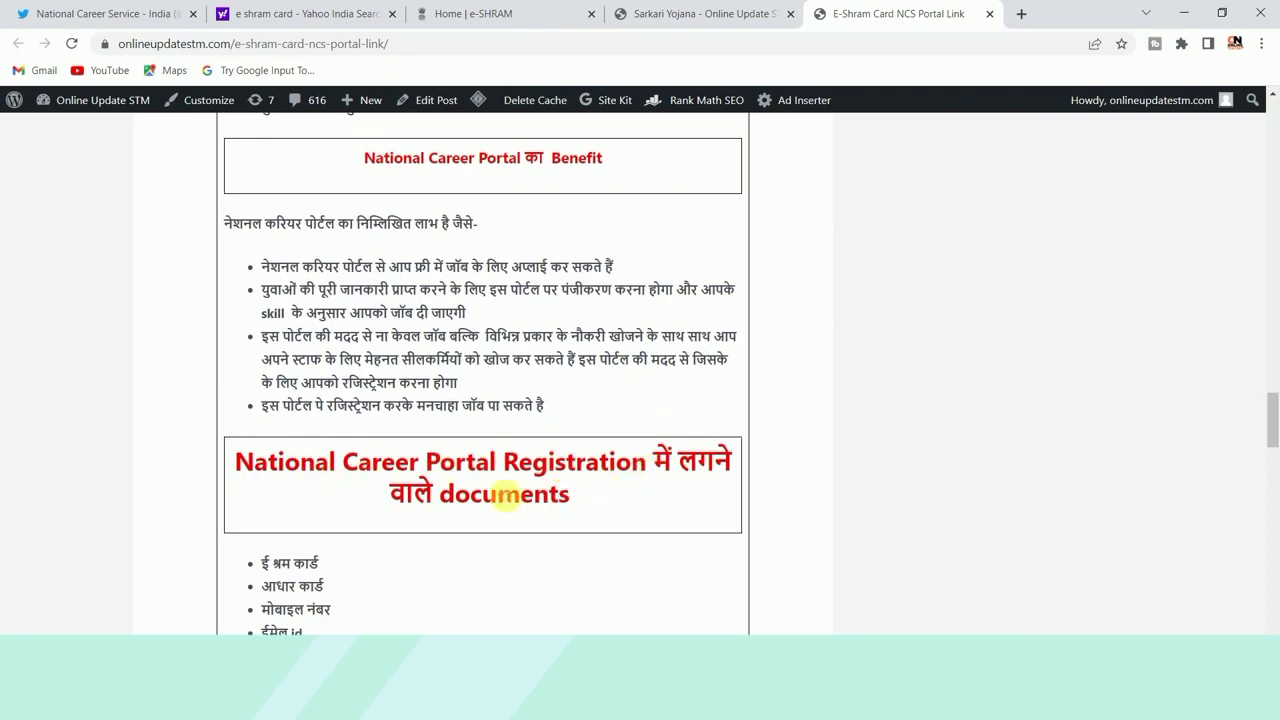
Open the Online Registration link listed under the article's Important Link National Career Portal section.
scroll(503, 494, "down", 1)
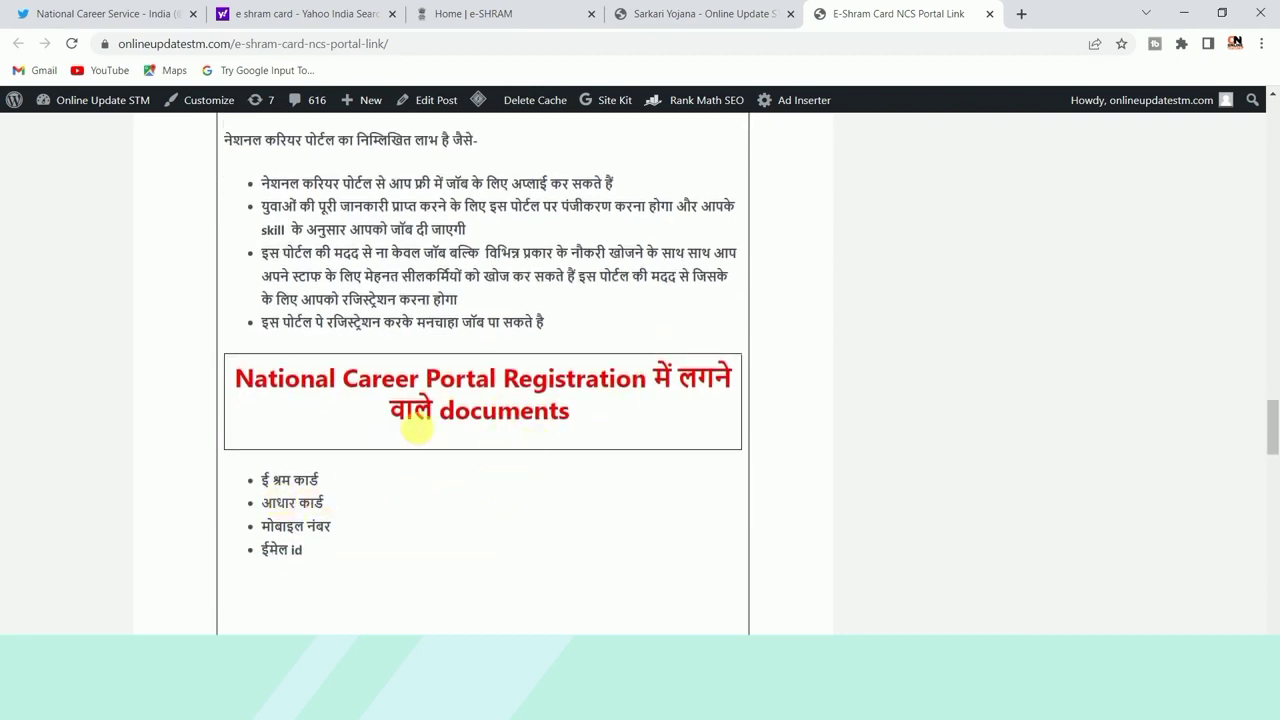
scroll(386, 449, "down", 1)
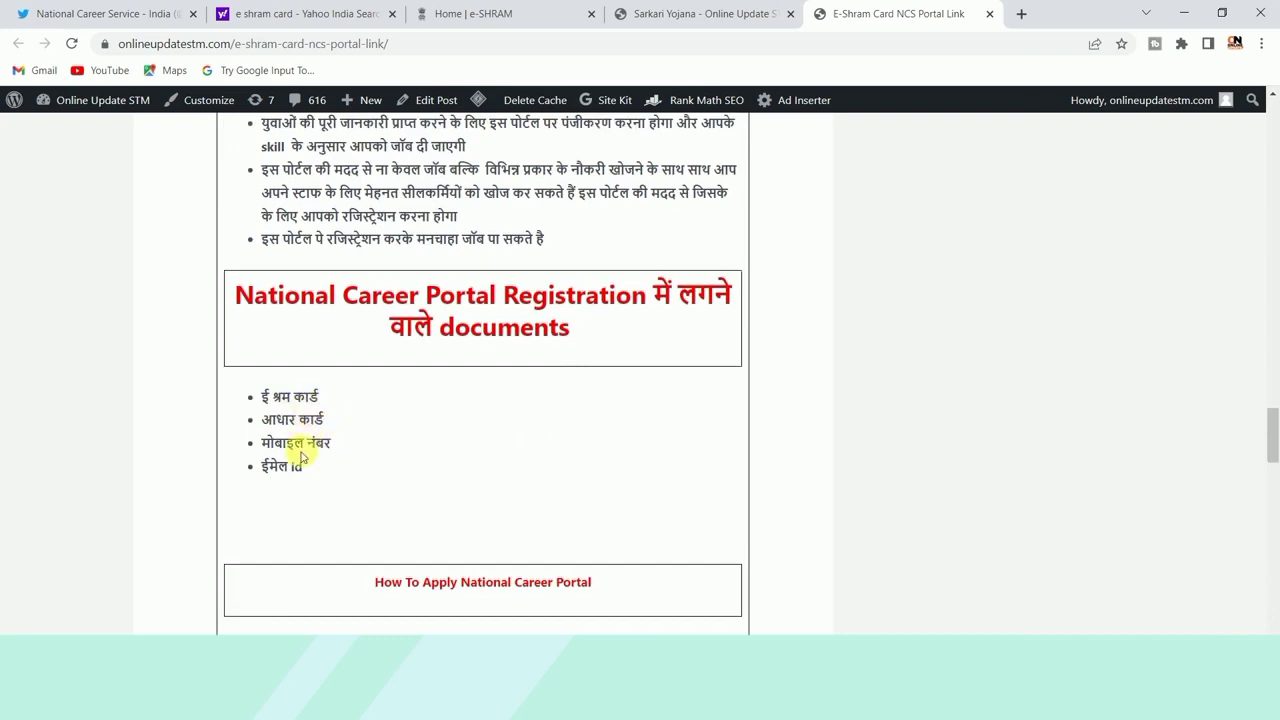
scroll(503, 437, "down", 3)
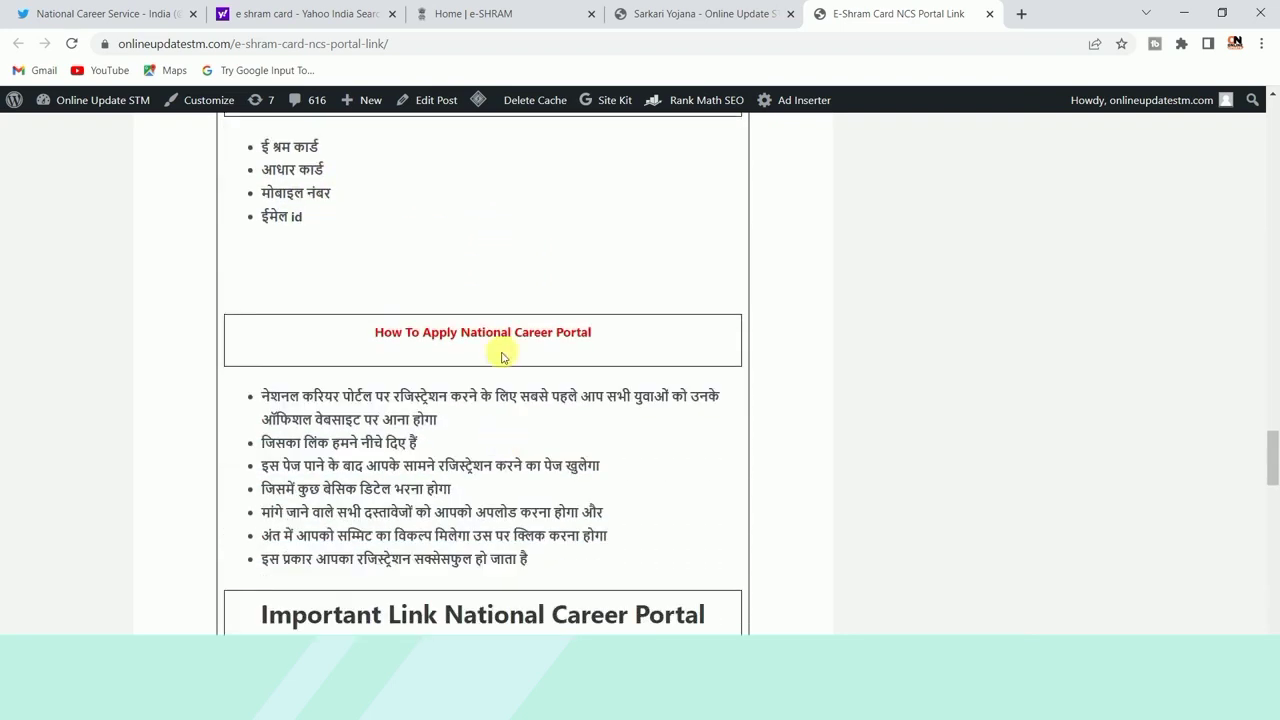
scroll(536, 398, "down", 4)
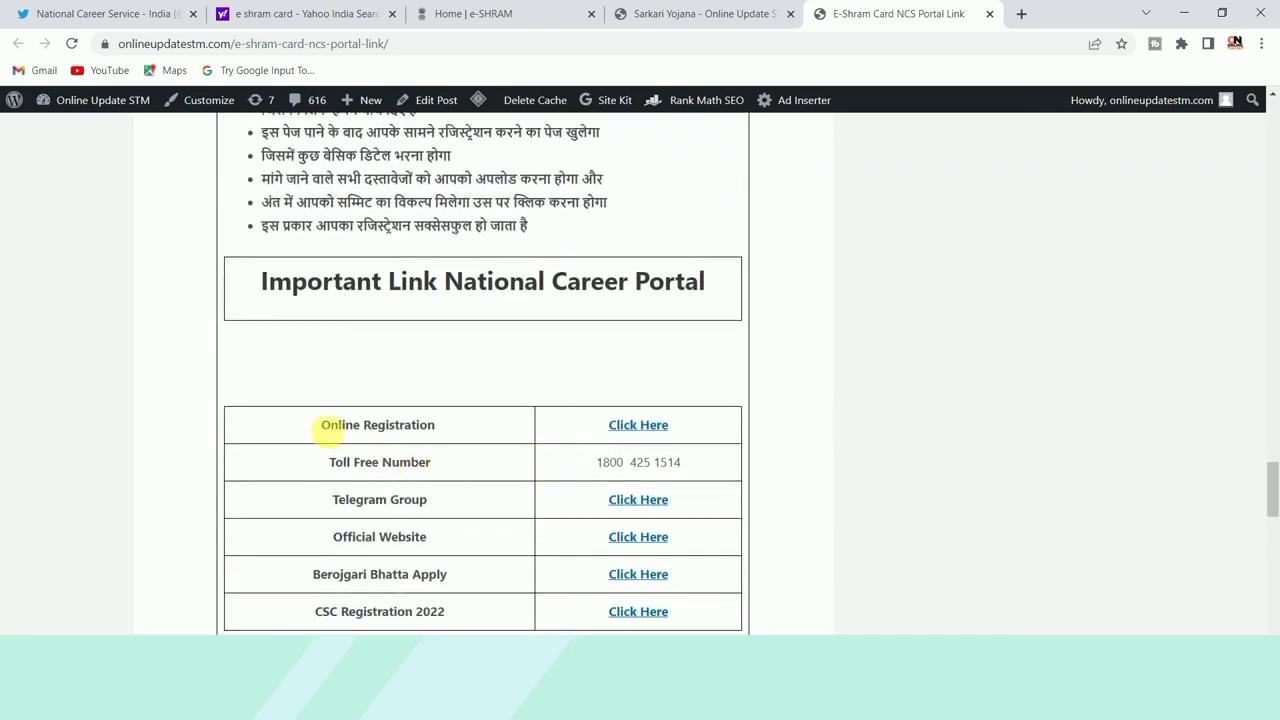
left_click(639, 425)
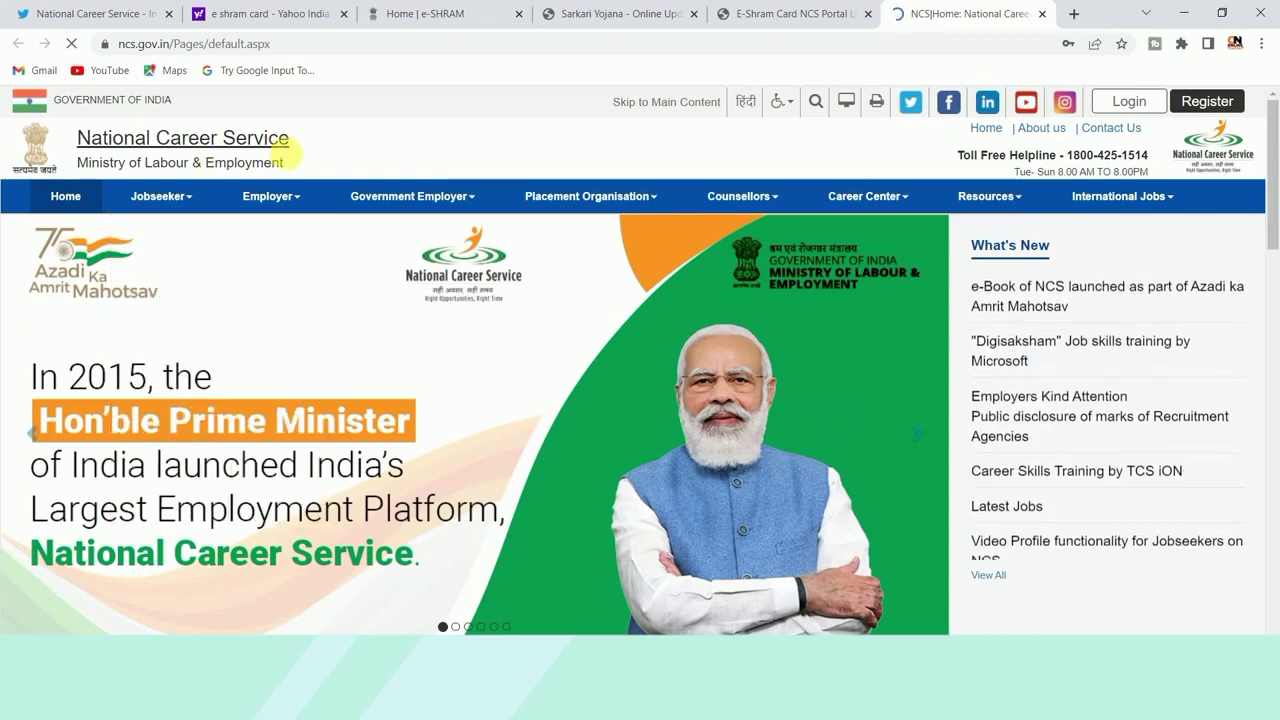
Open the jobseeker registration form on the National Career Service site.
mouse_move(270, 196)
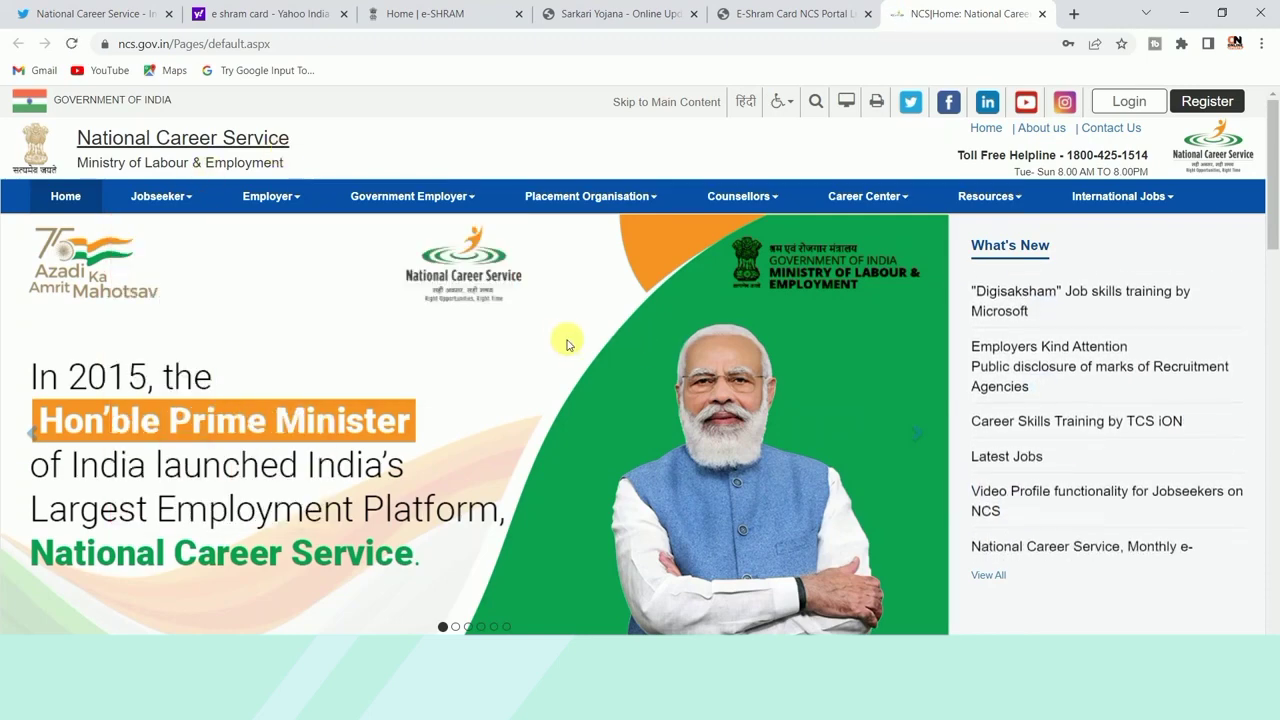
mouse_move(198, 200)
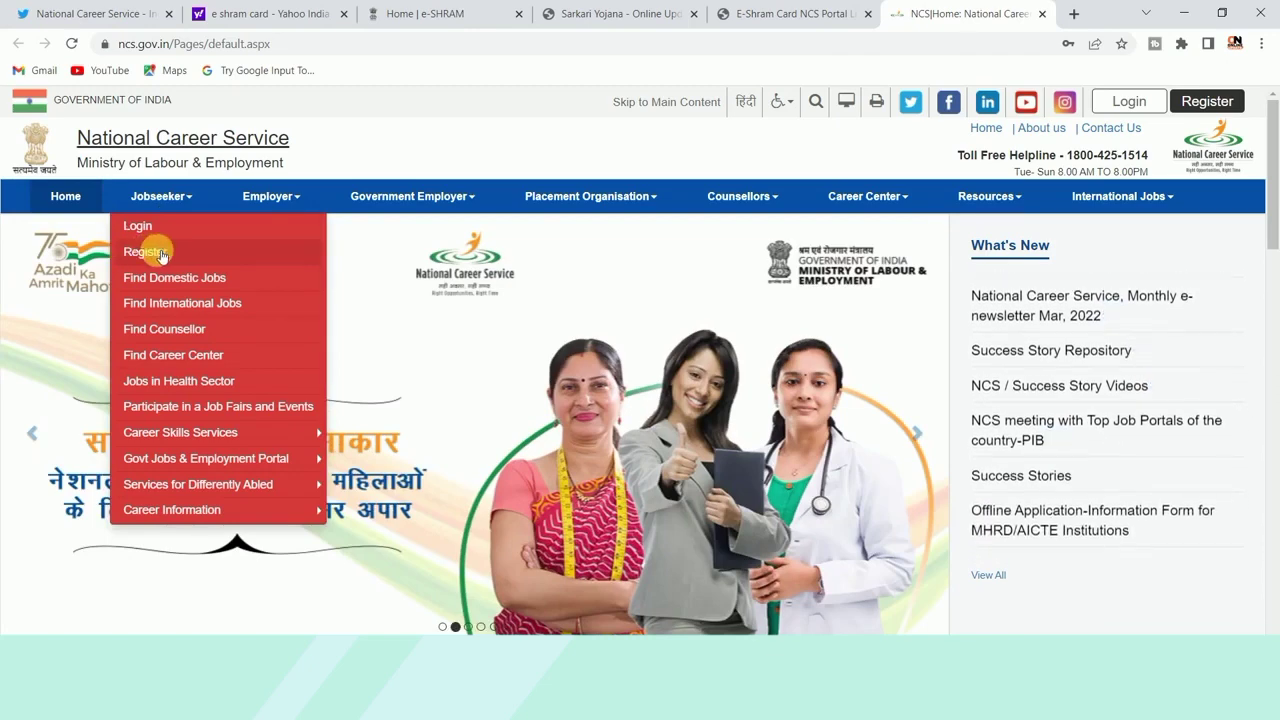
left_click(176, 254)
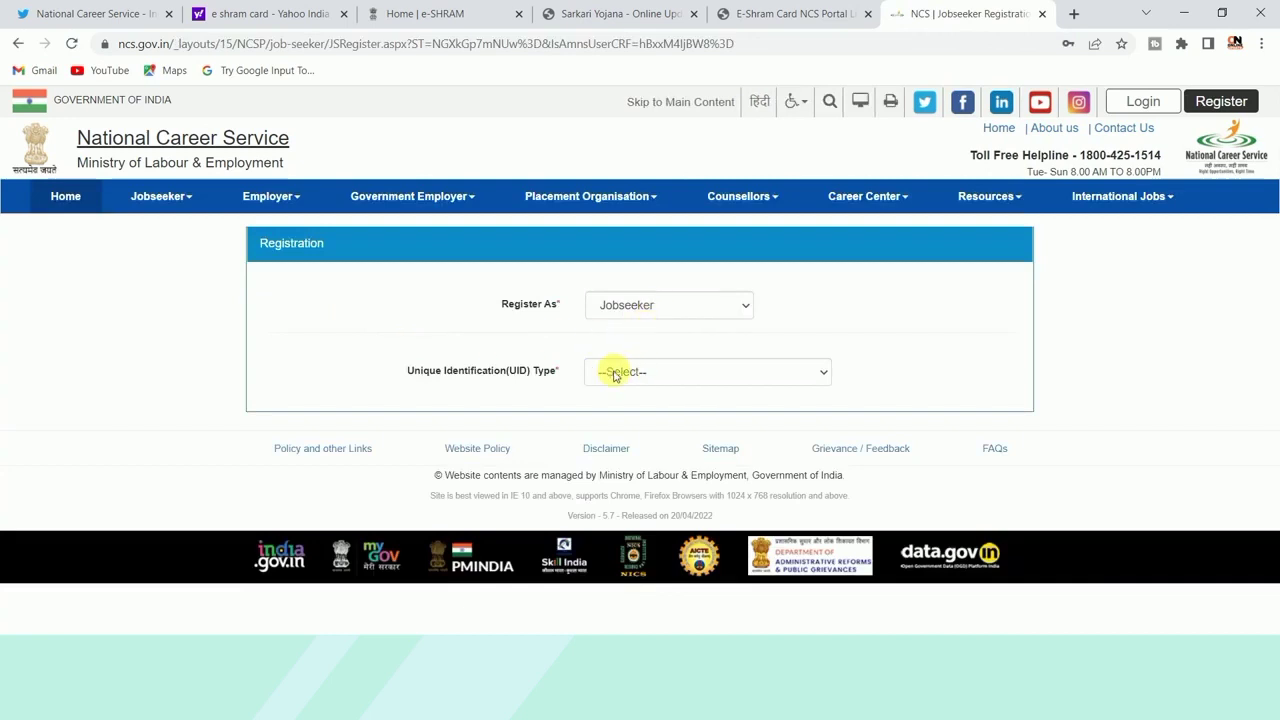
Choose UAN Number (E-SHRAM) as the Unique Identification type and verify the eShram profile with the mobile OTP.
left_click(638, 370)
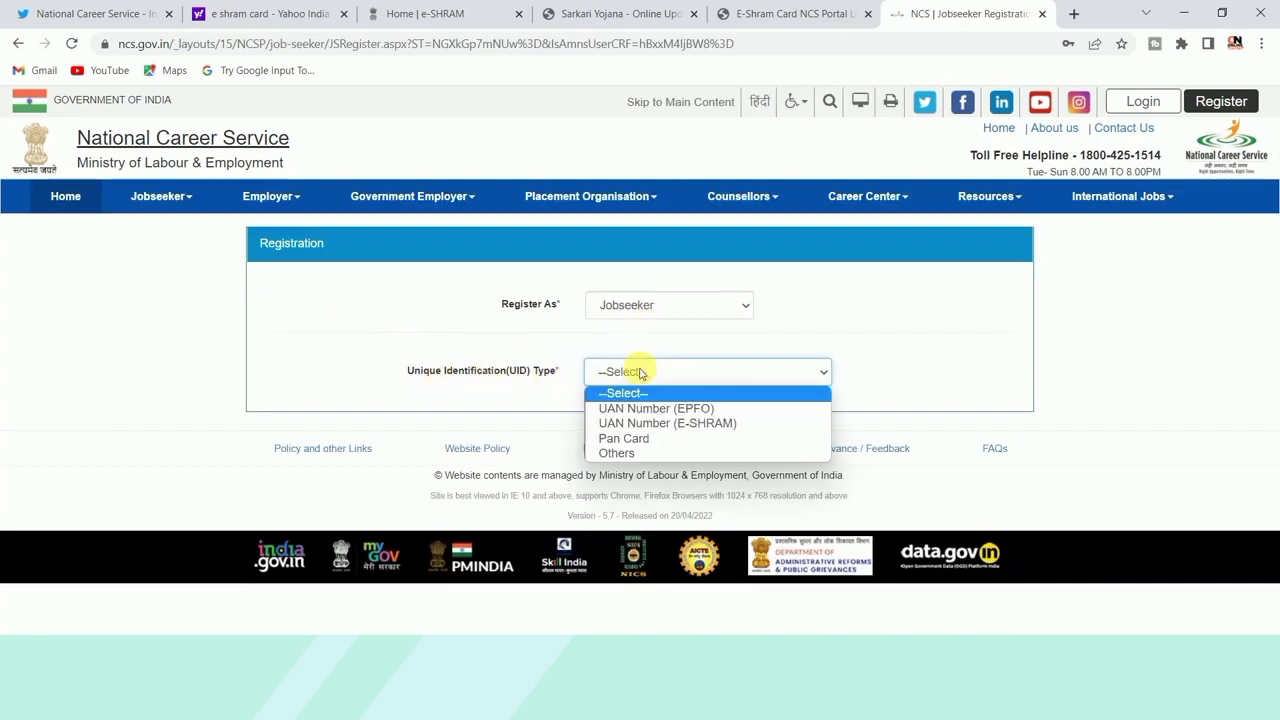
left_click(672, 423)
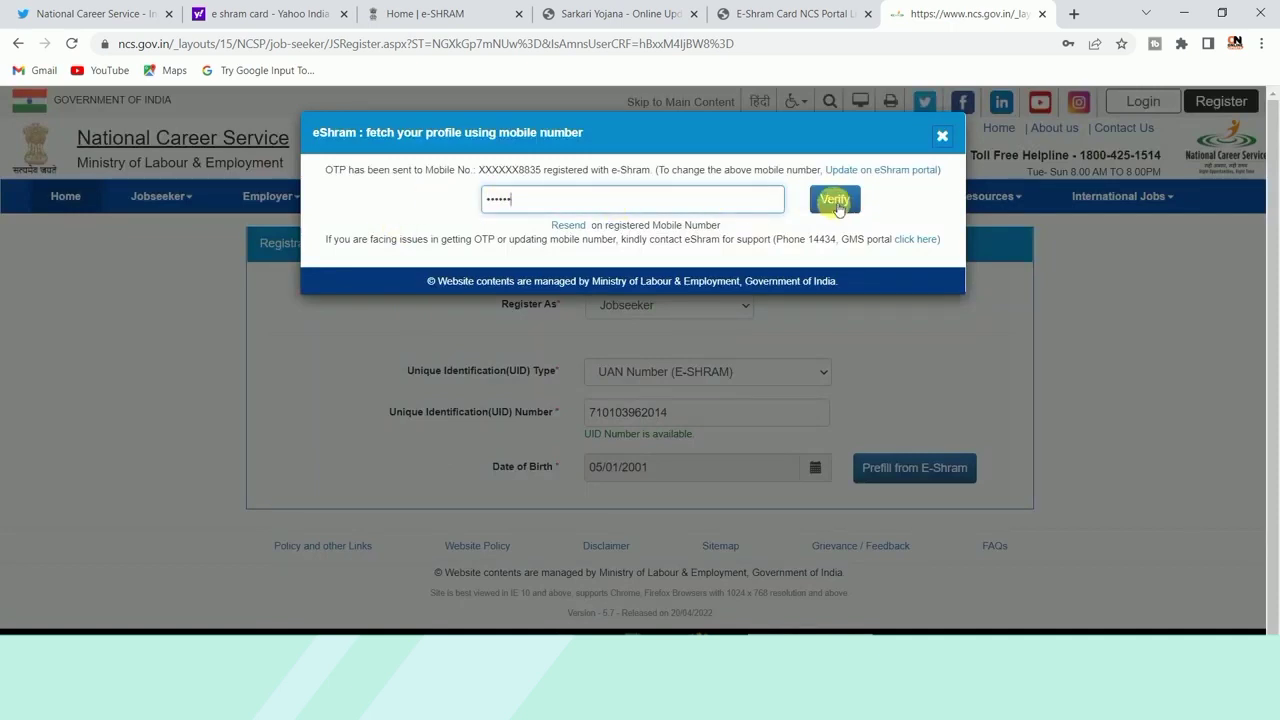
left_click(835, 200)
Select the applicant's district in the prefilled registration form.
scroll(838, 210, "down", 3)
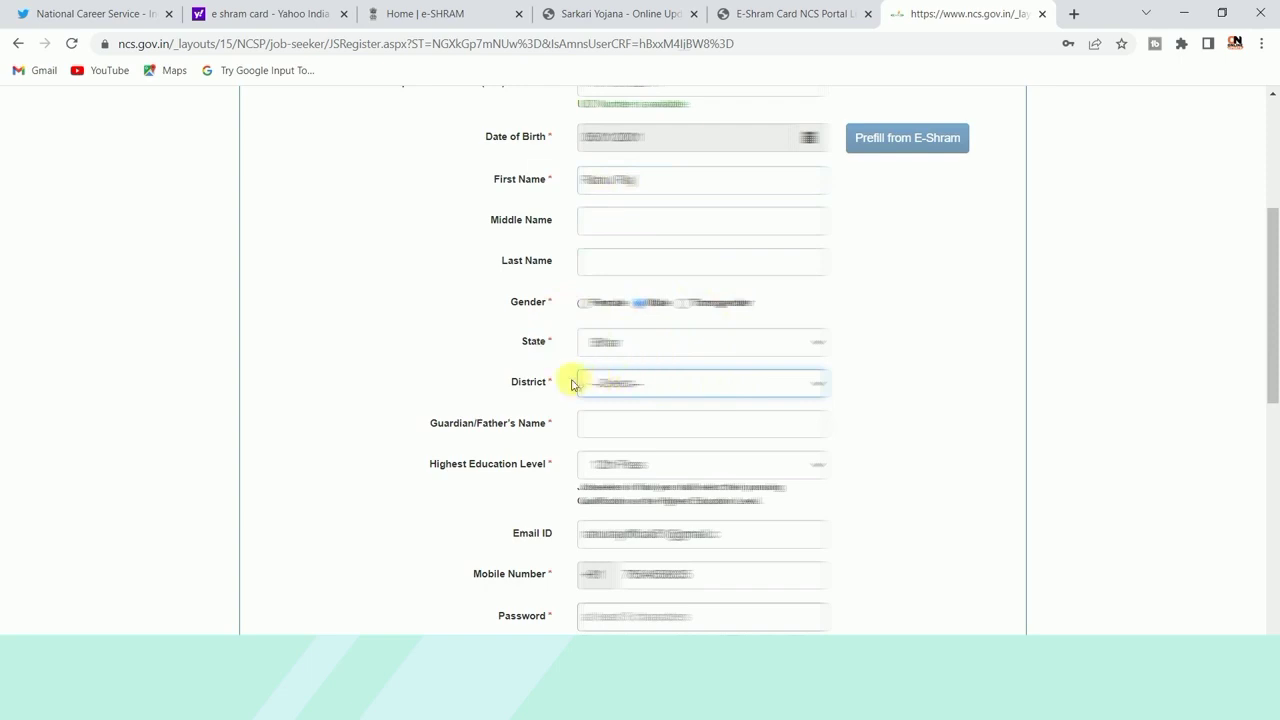
left_click(661, 380)
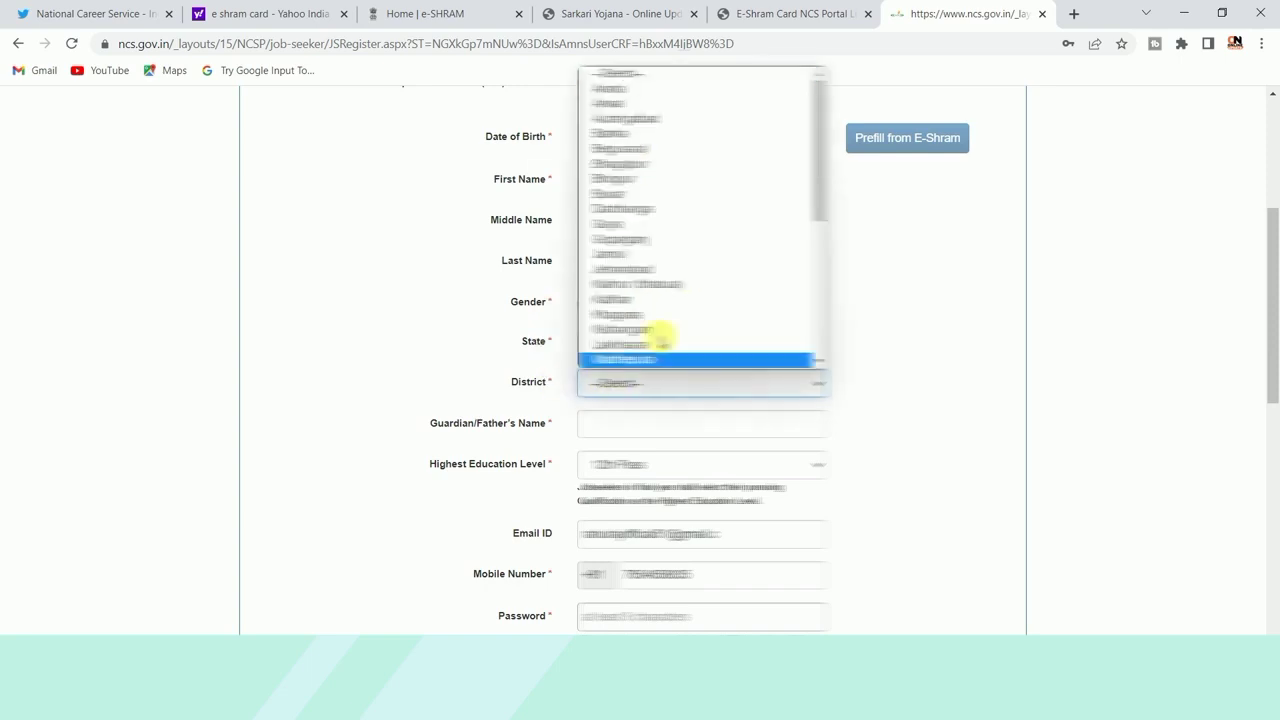
scroll(657, 337, "down", 5)
left_click(663, 312)
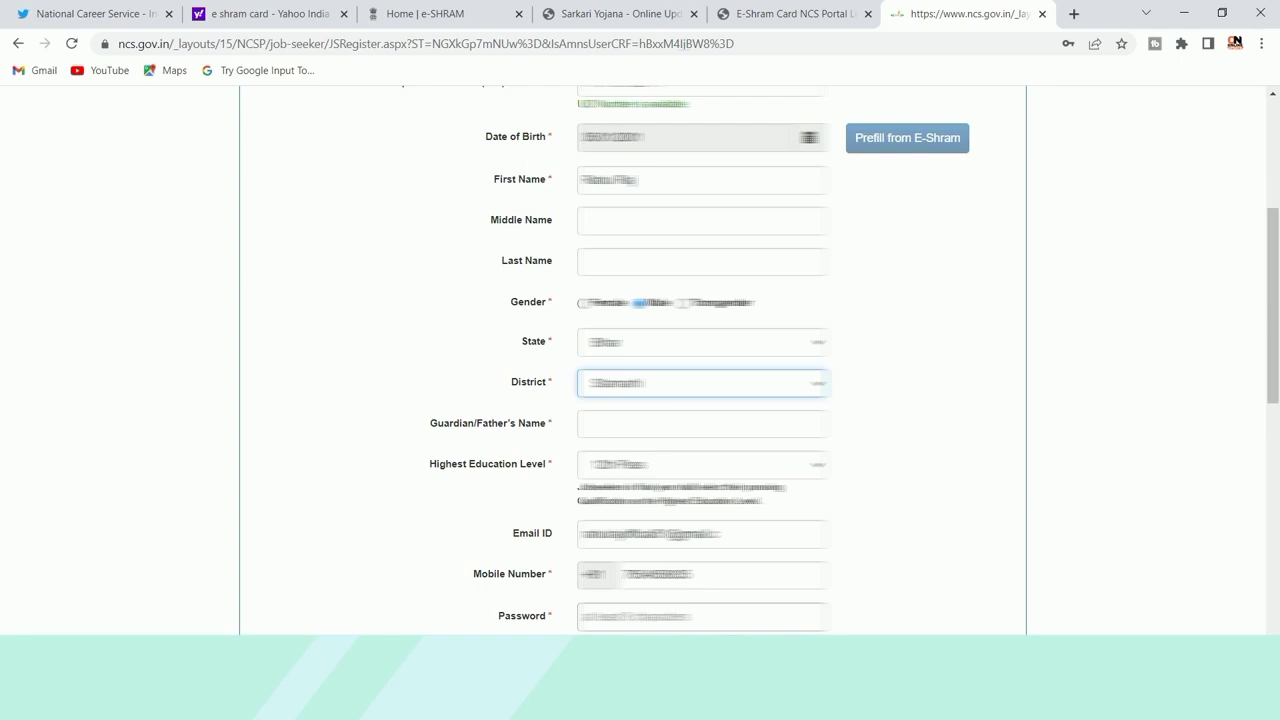
Re-enter the account password in the Retype Password field and choose which identifier serves as the username.
scroll(866, 502, "down", 5)
left_click(590, 101)
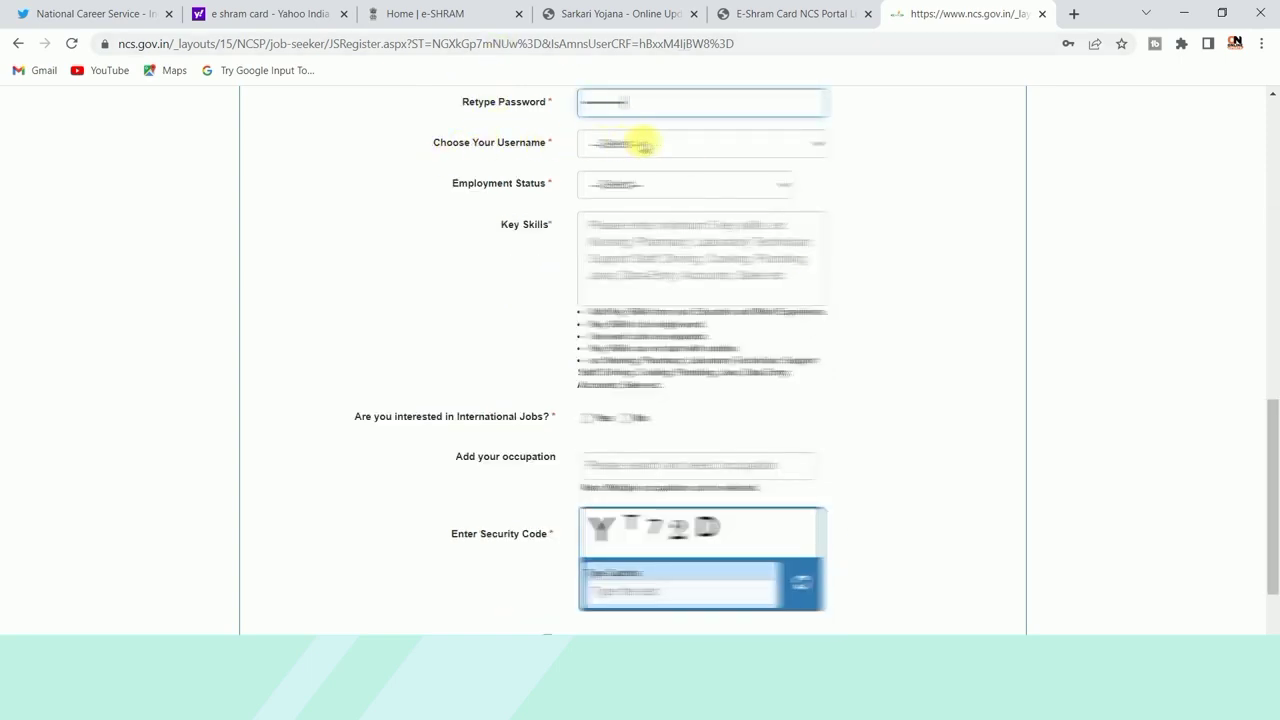
left_click(641, 142)
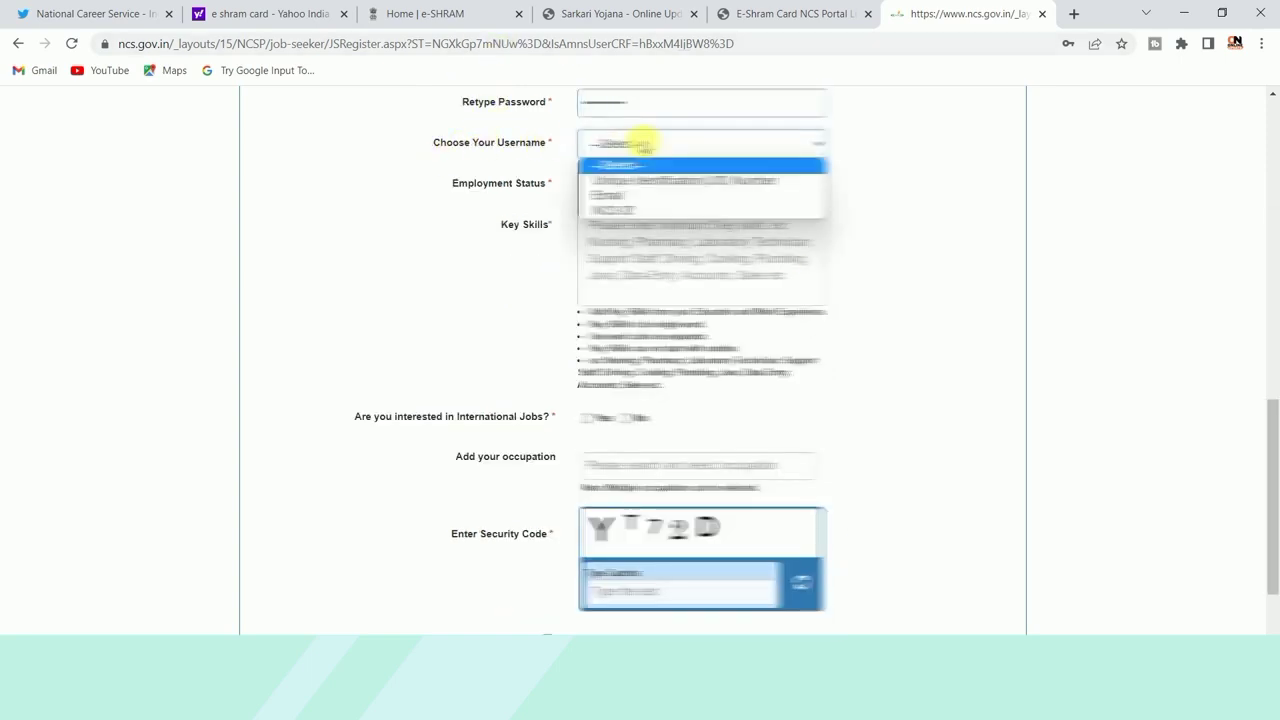
left_click(648, 197)
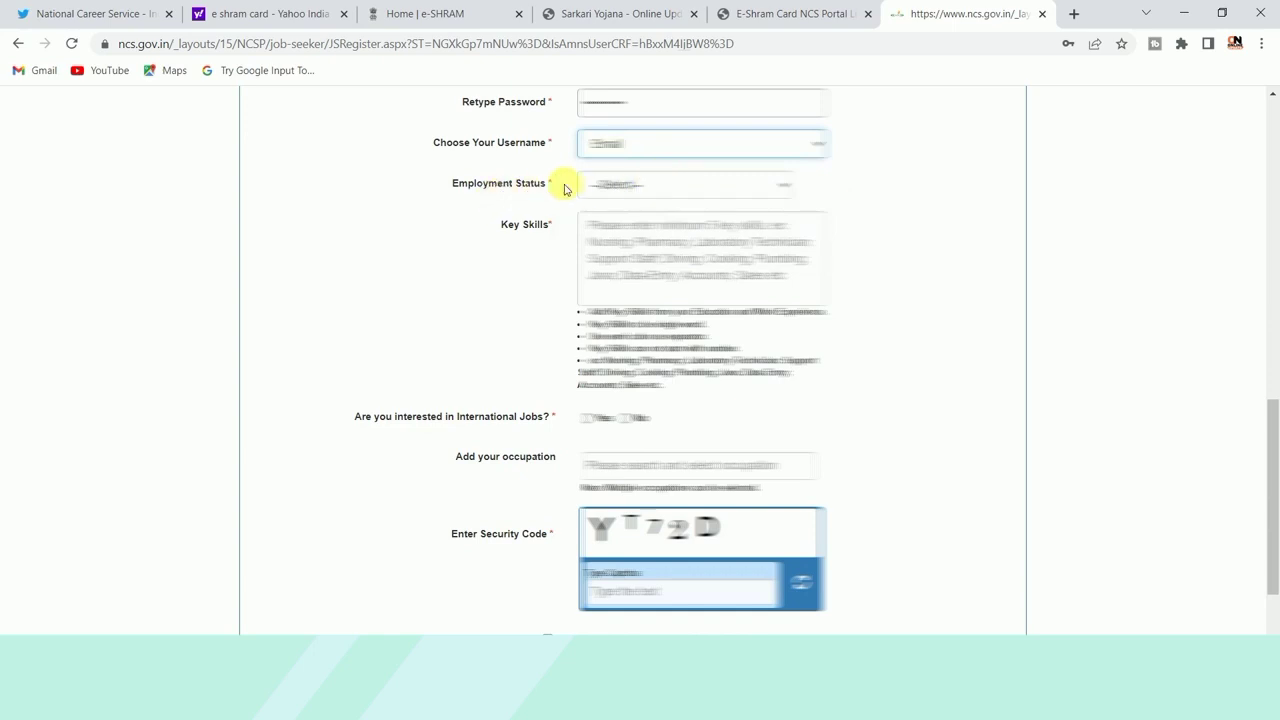
Select the employment status and replace the Key Skills content with the applicant's own skills.
left_click(640, 182)
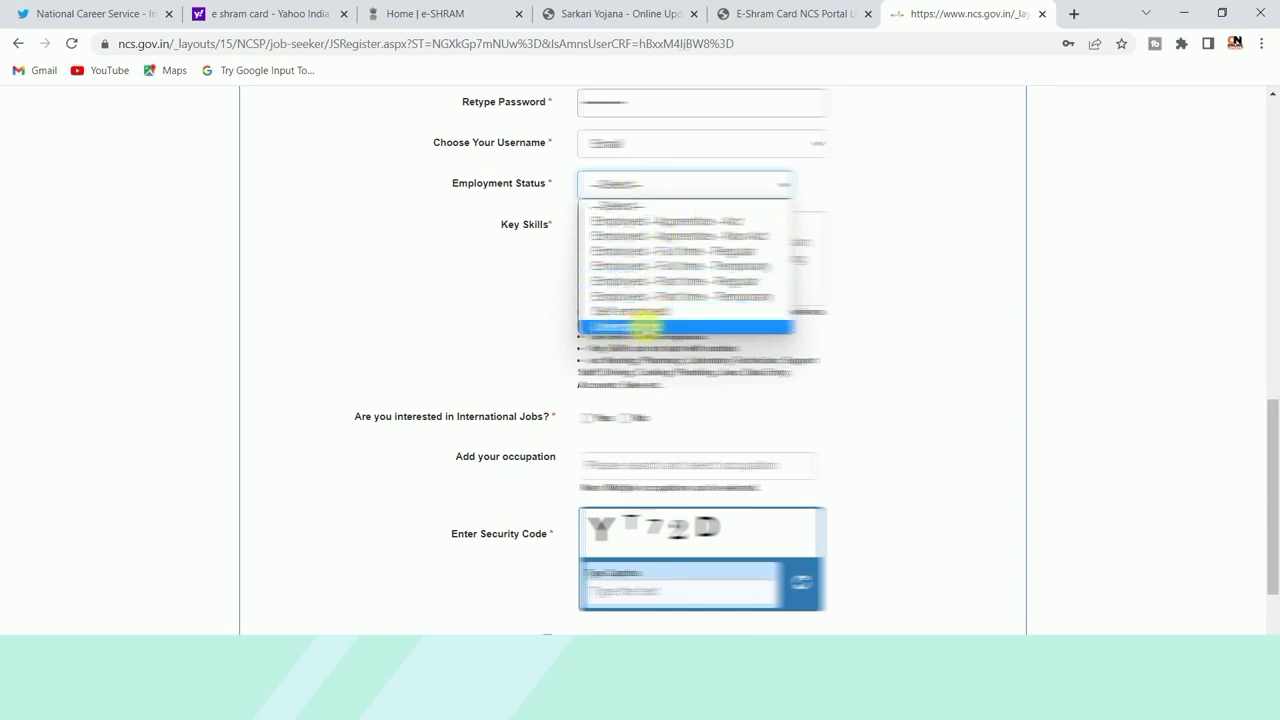
left_click(645, 326)
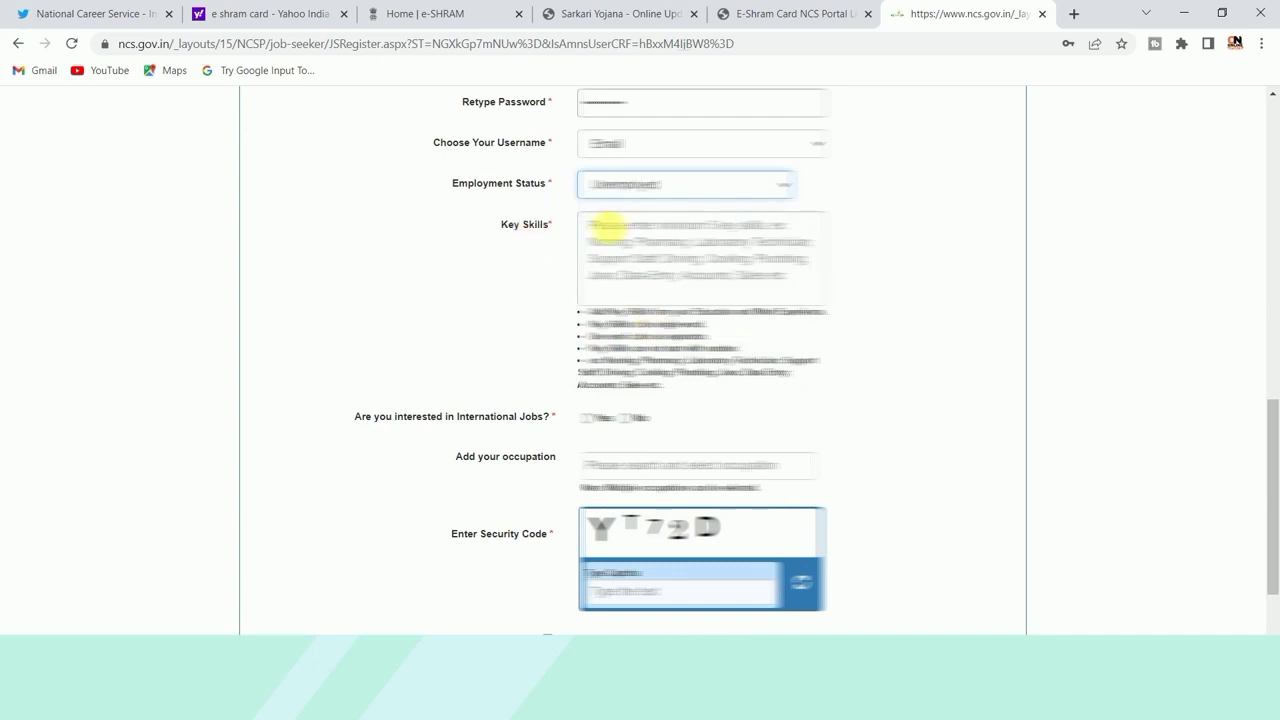
left_click(607, 230)
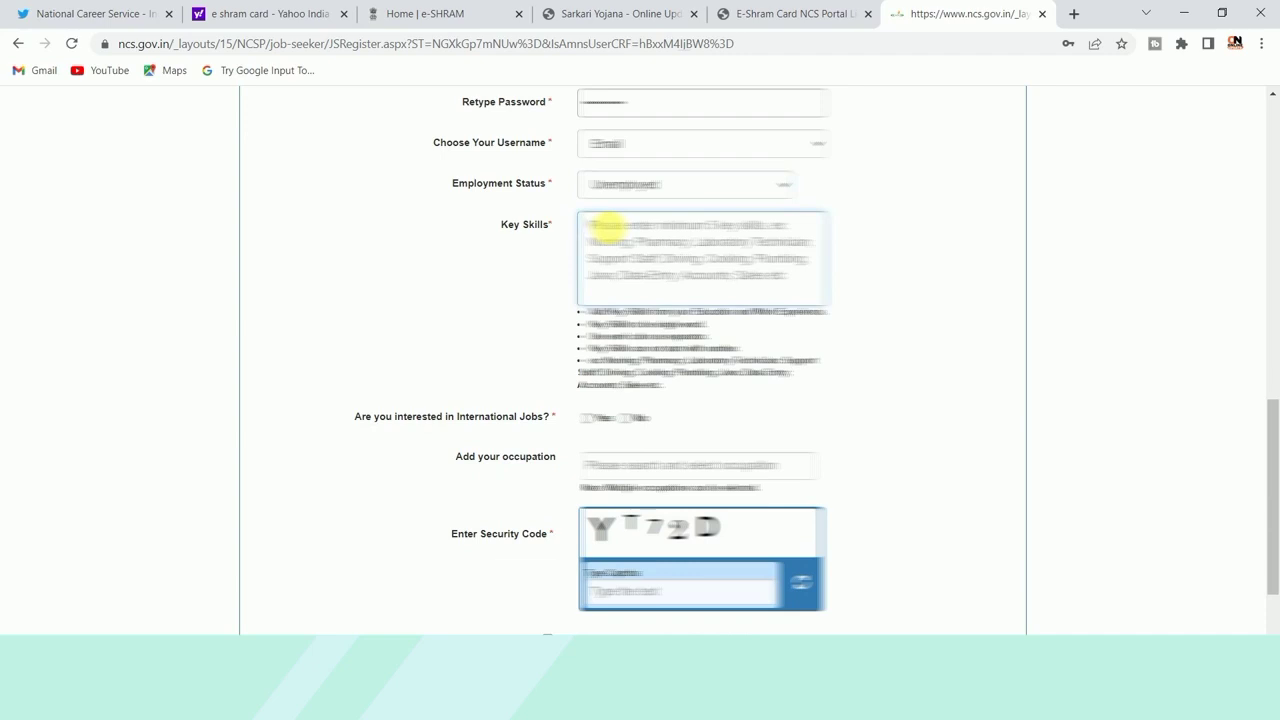
key("ctrl+a")
key("BackSpace")
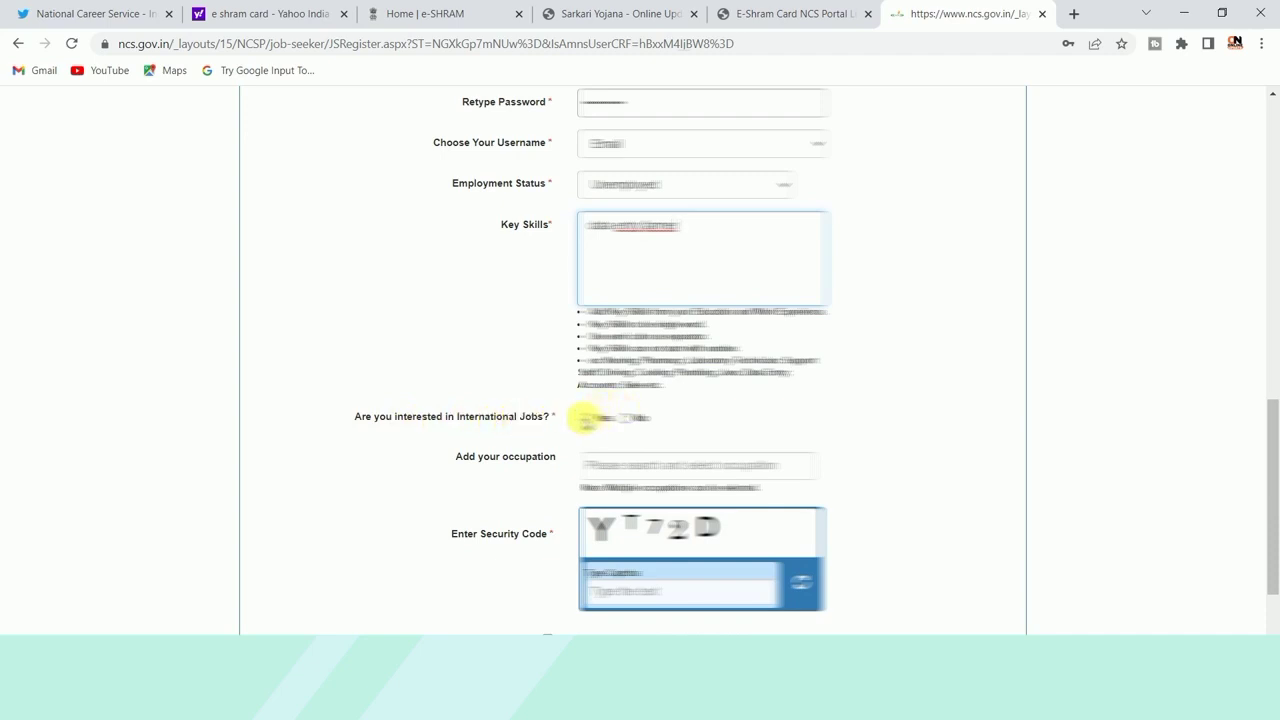
left_click(618, 418)
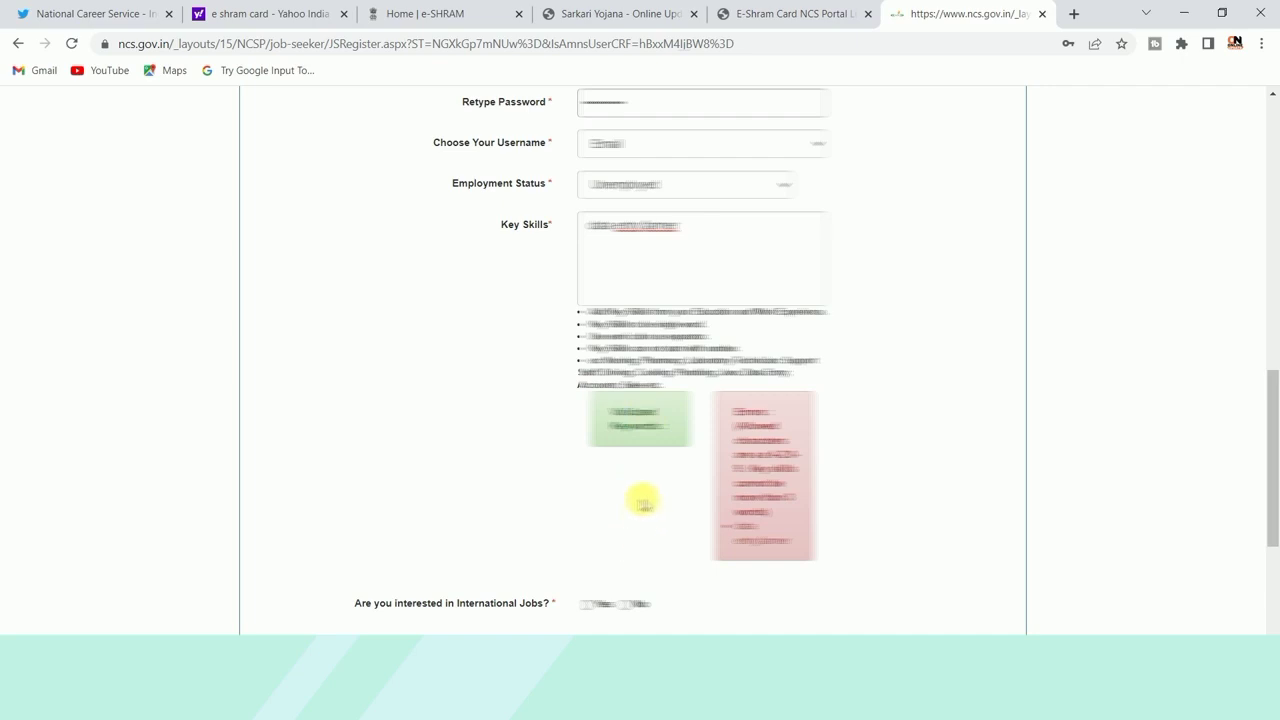
scroll(644, 499, "down", 4)
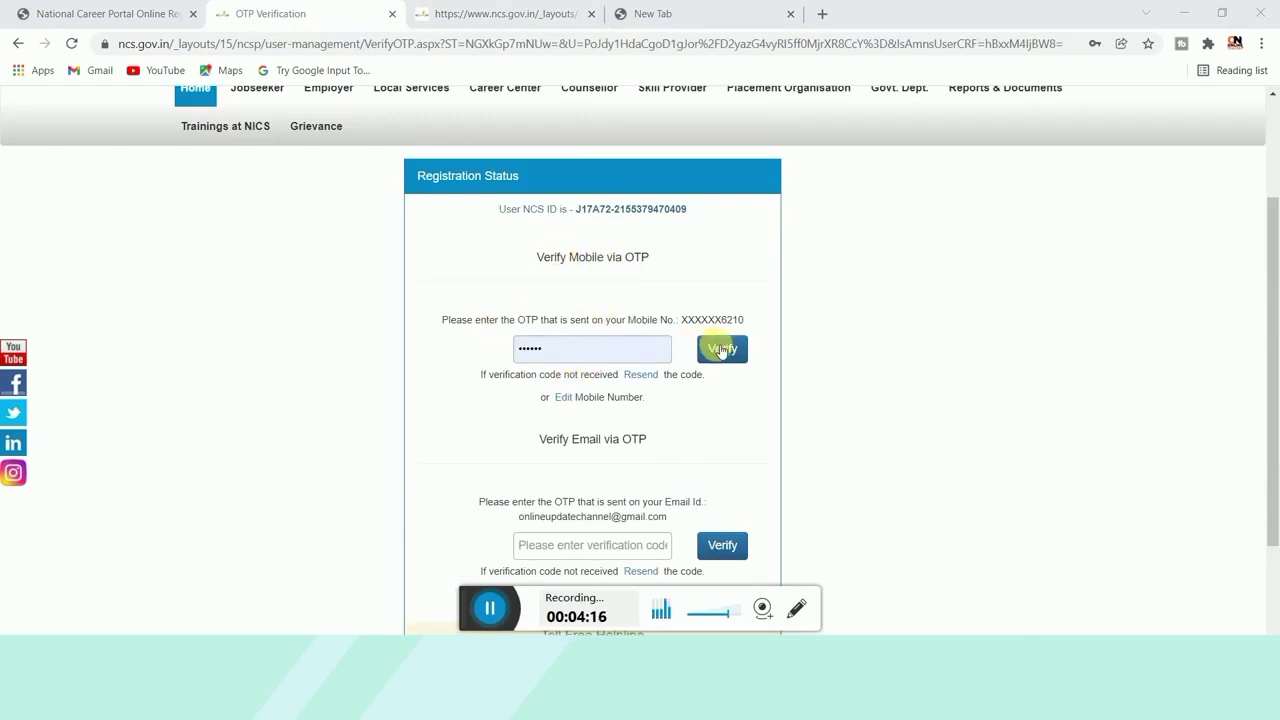
scroll(724, 420, "down", 2)
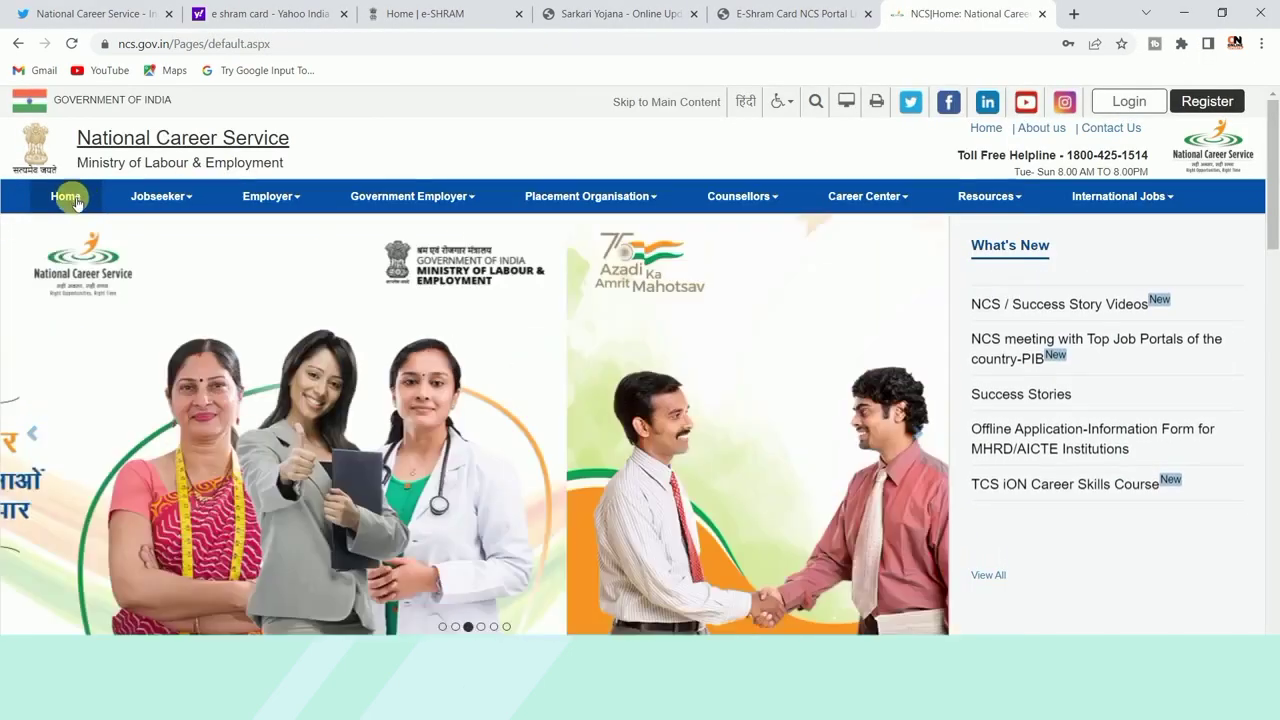
Search Find Jobs on the home page for "data entry" in bihar with 0 years of total experience.
scroll(171, 318, "down", 8)
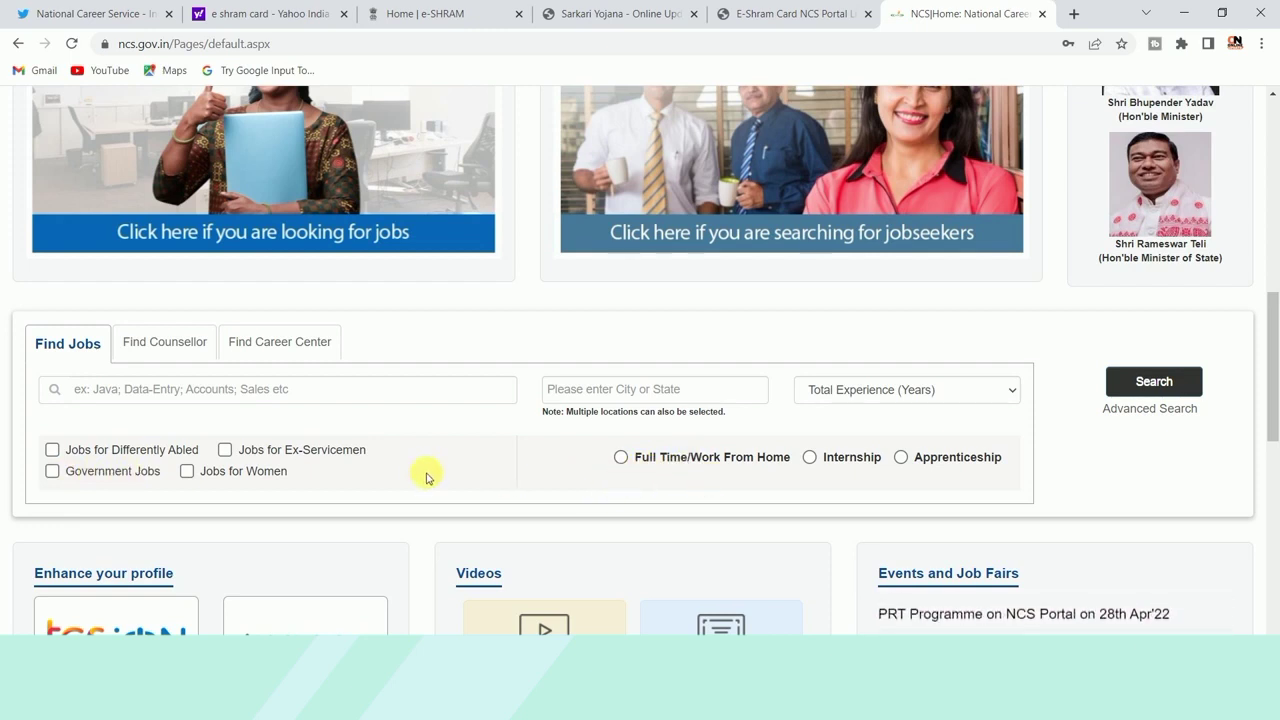
left_click(170, 393)
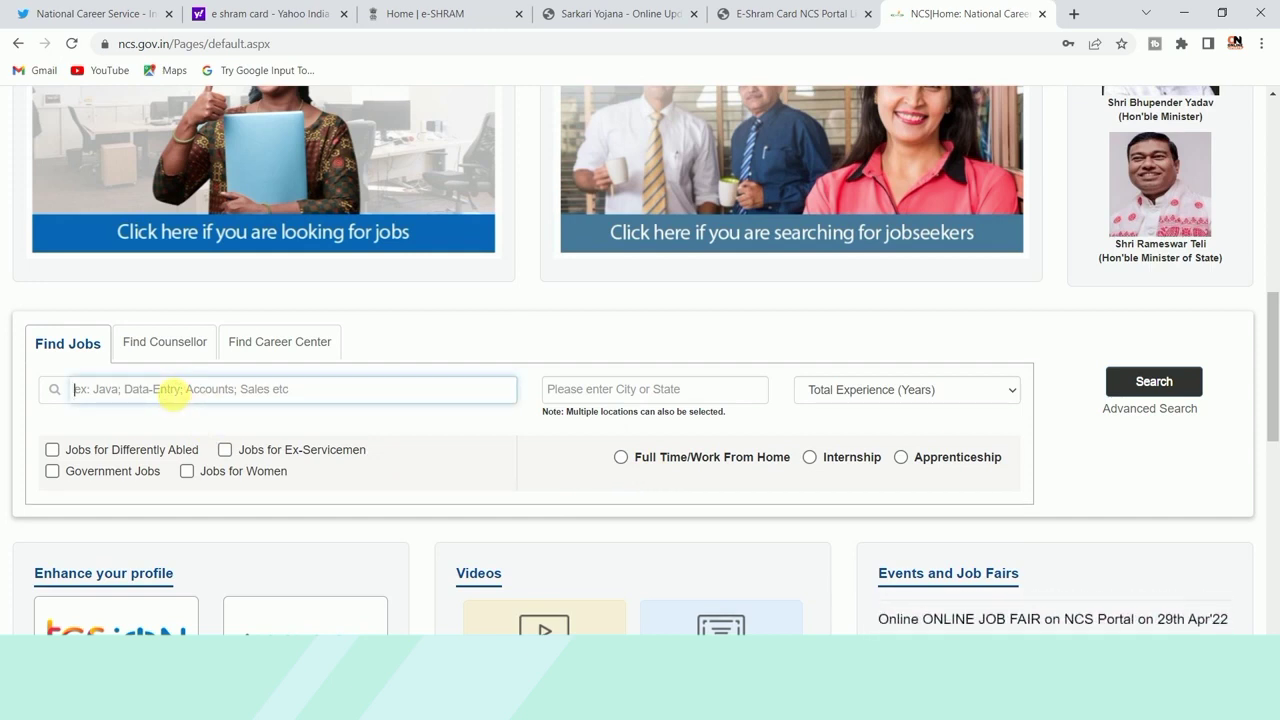
type("data entry")
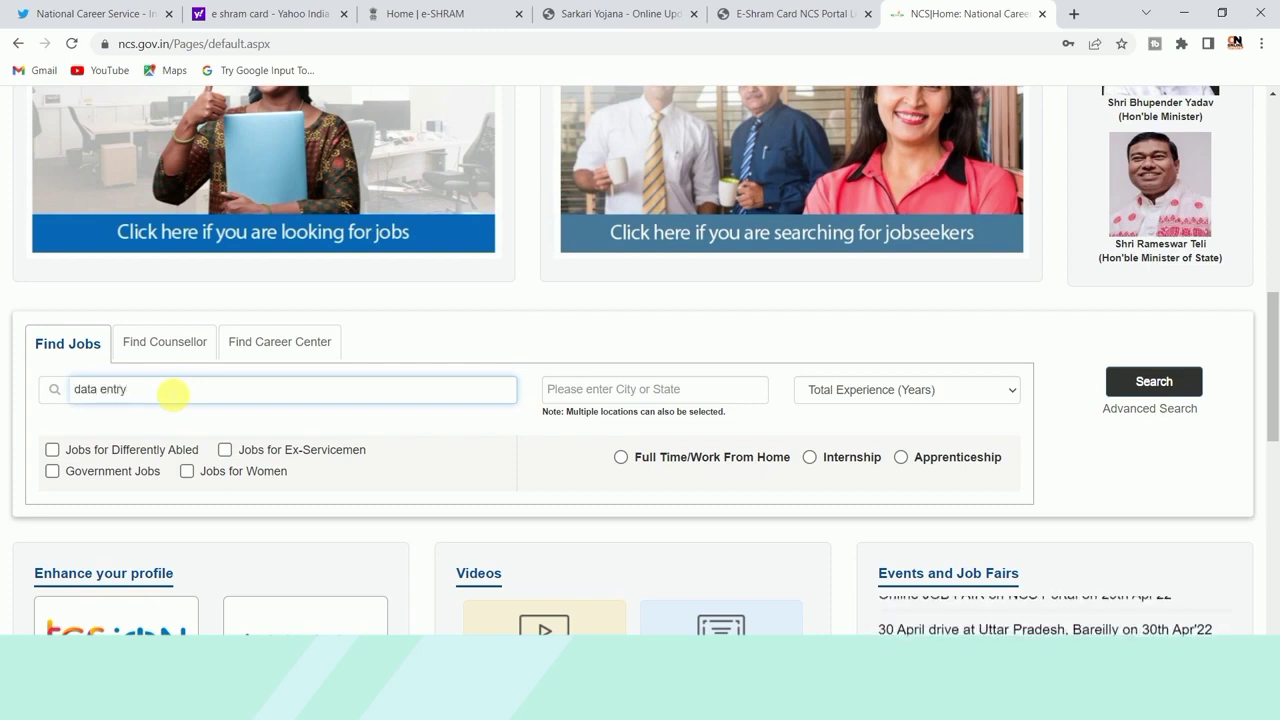
left_click(622, 390)
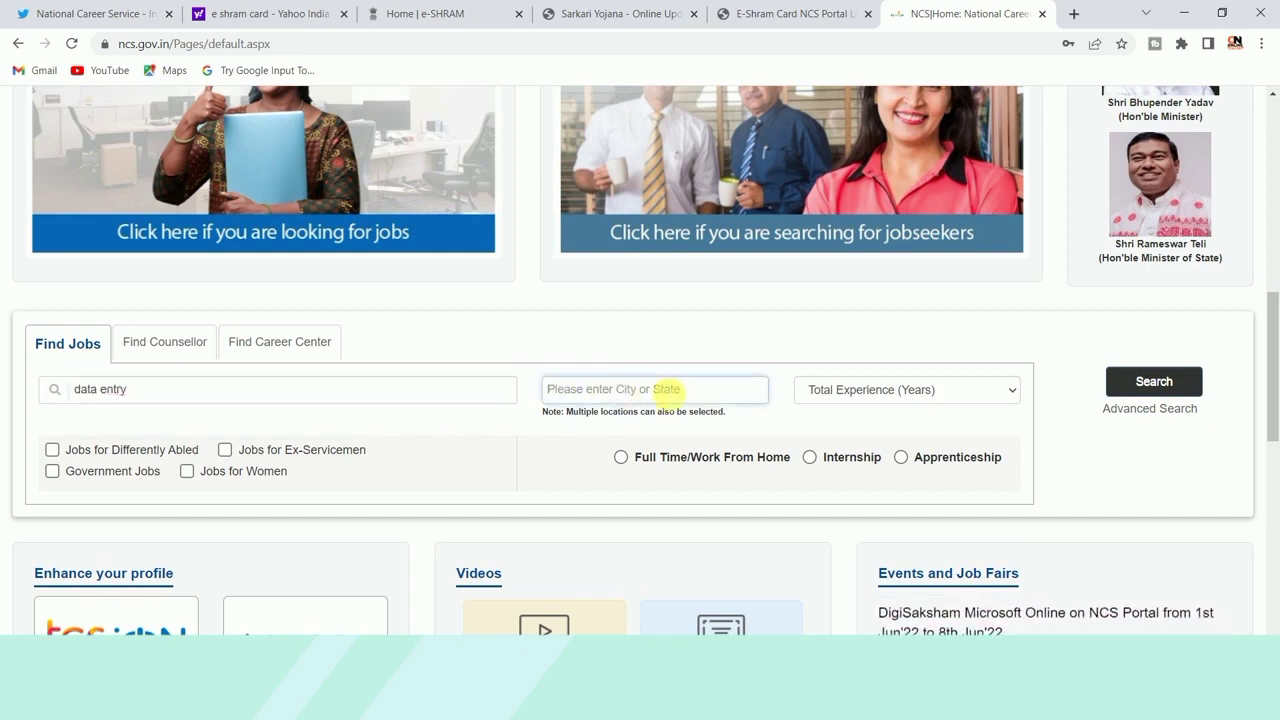
type("bihar")
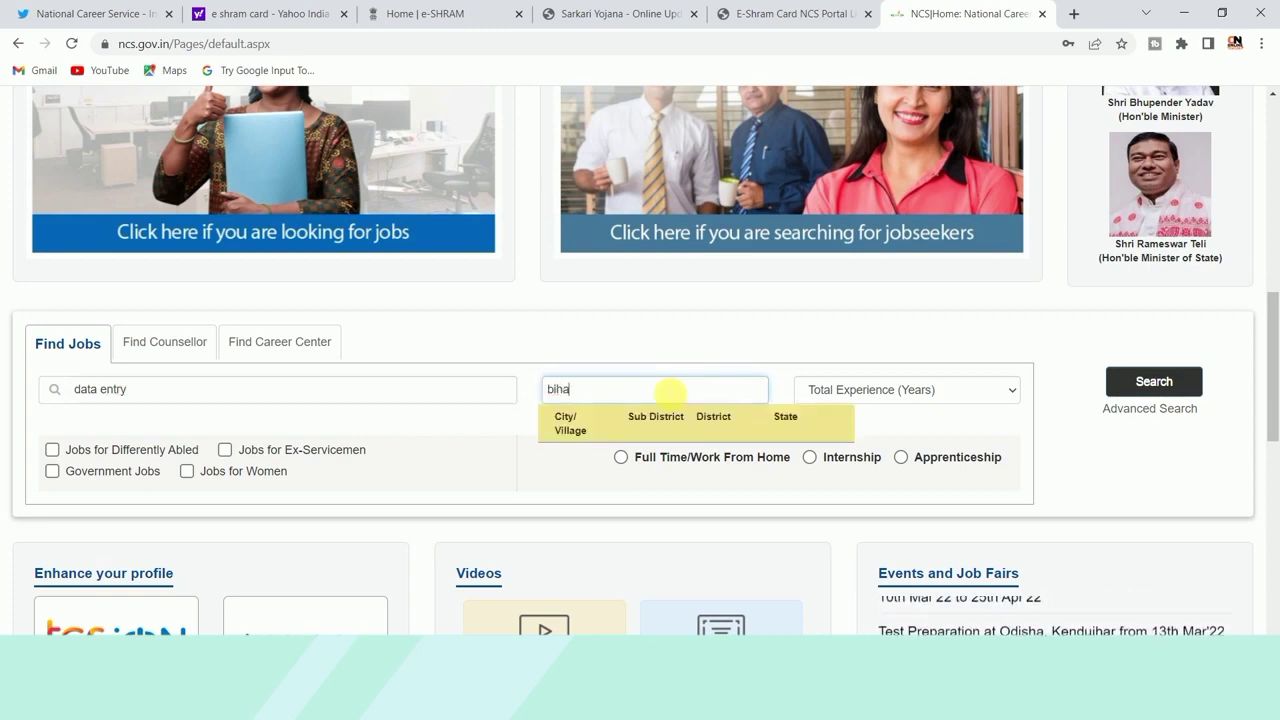
left_click(868, 391)
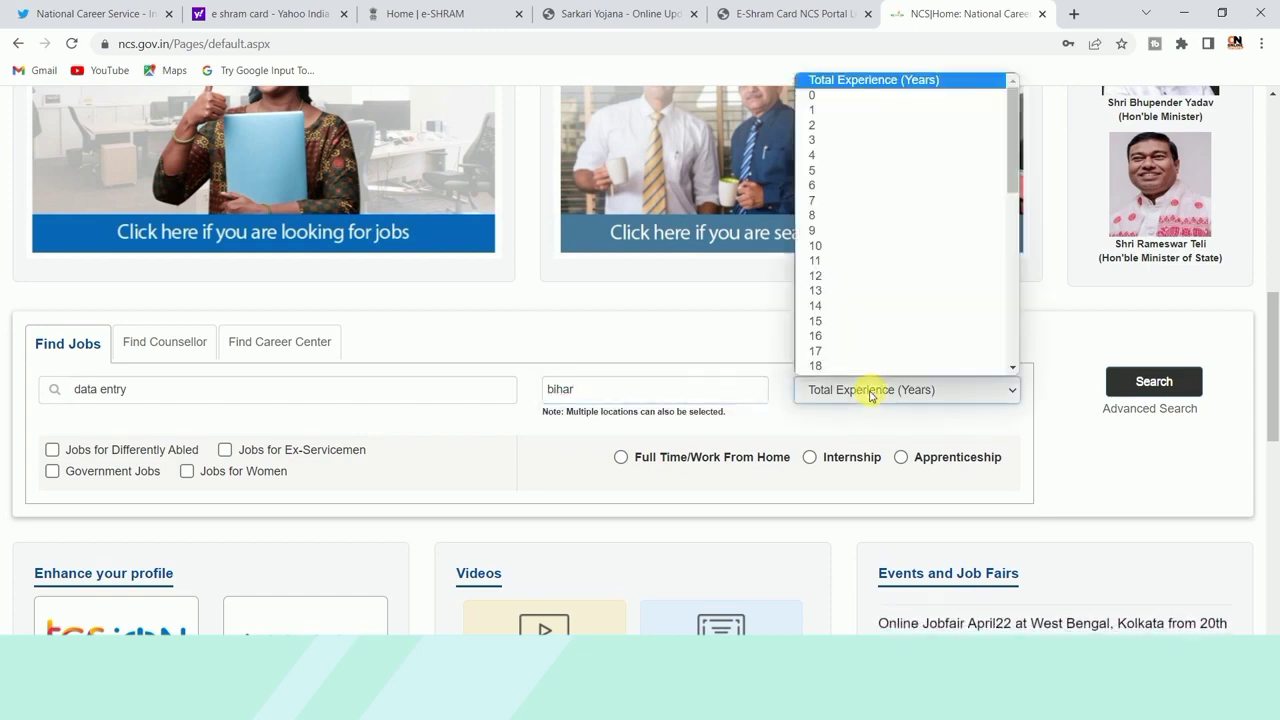
left_click(875, 96)
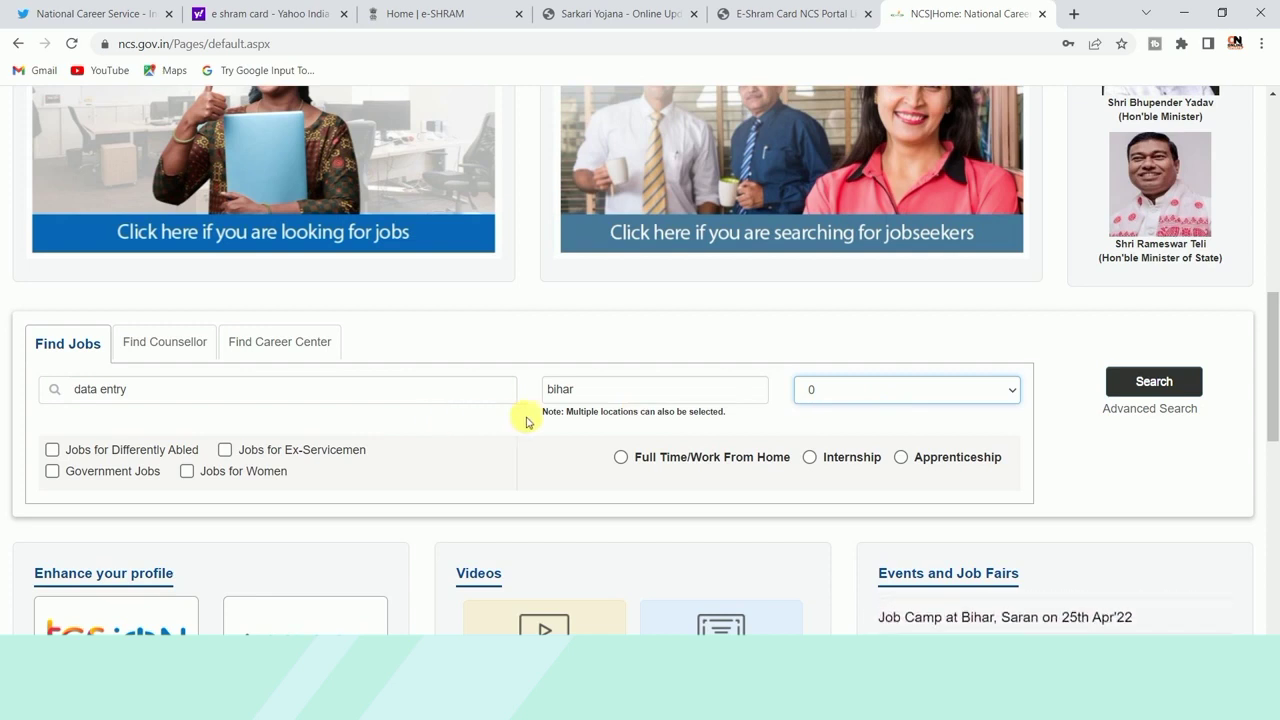
left_click(1152, 383)
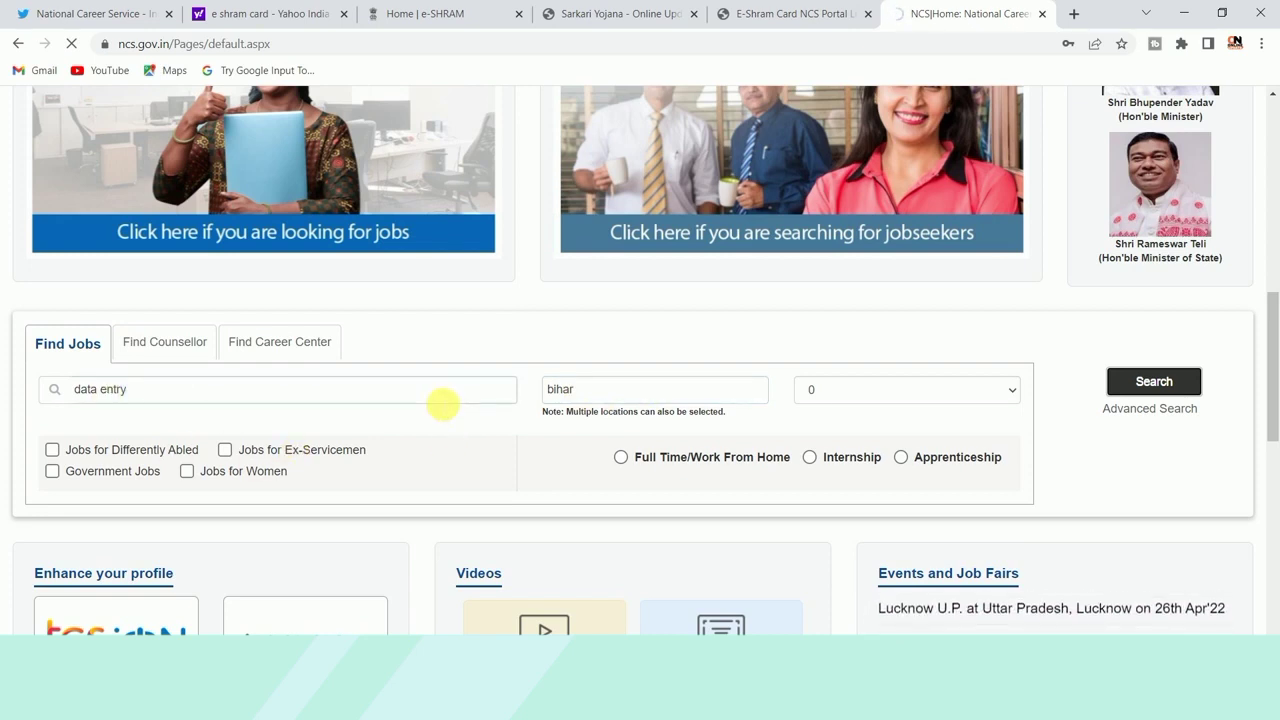
Review the job postings in the search results, including their companies, locations, salaries and required skills.
scroll(487, 391, "down", 3)
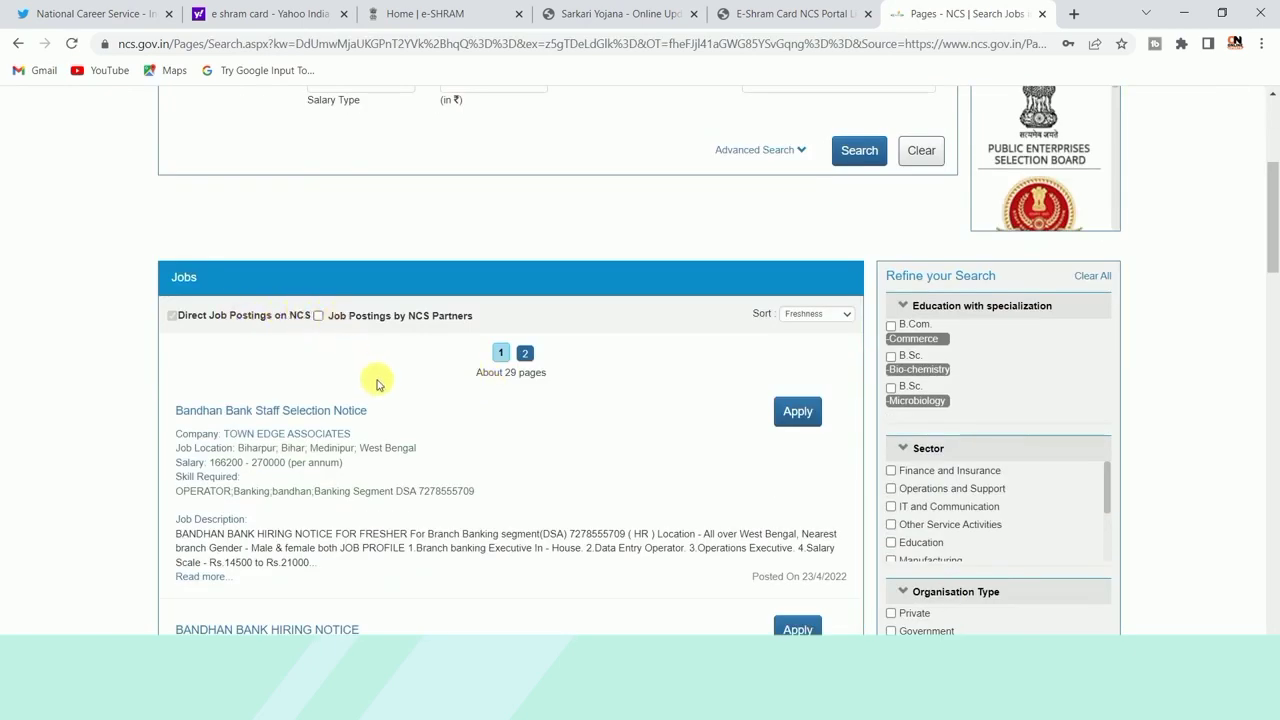
scroll(377, 371, "down", 1)
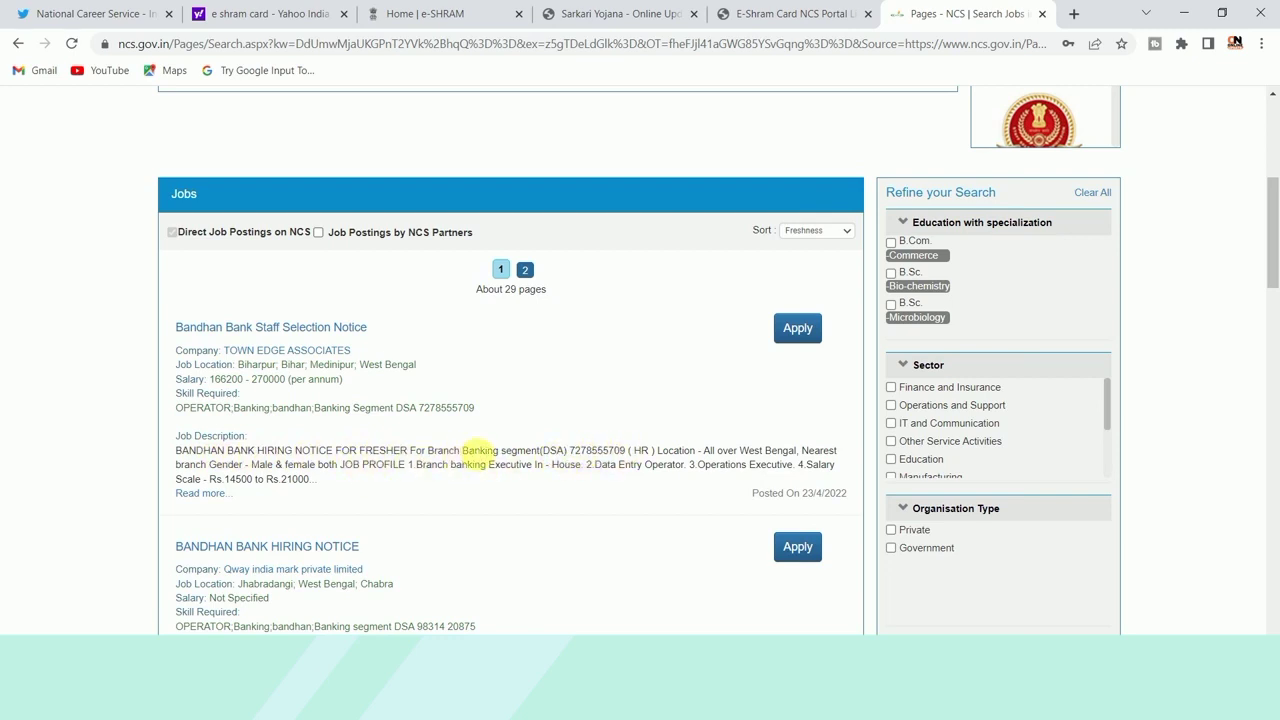
scroll(477, 451, "down", 3)
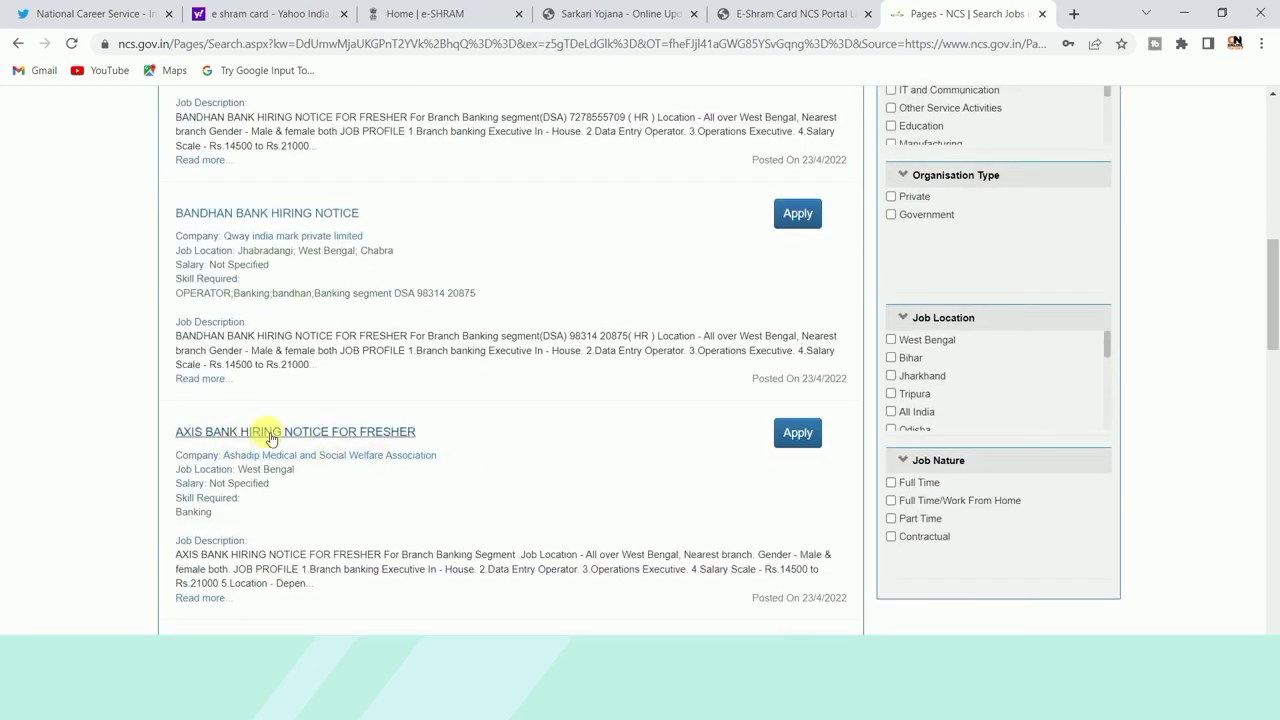
scroll(505, 399, "down", 3)
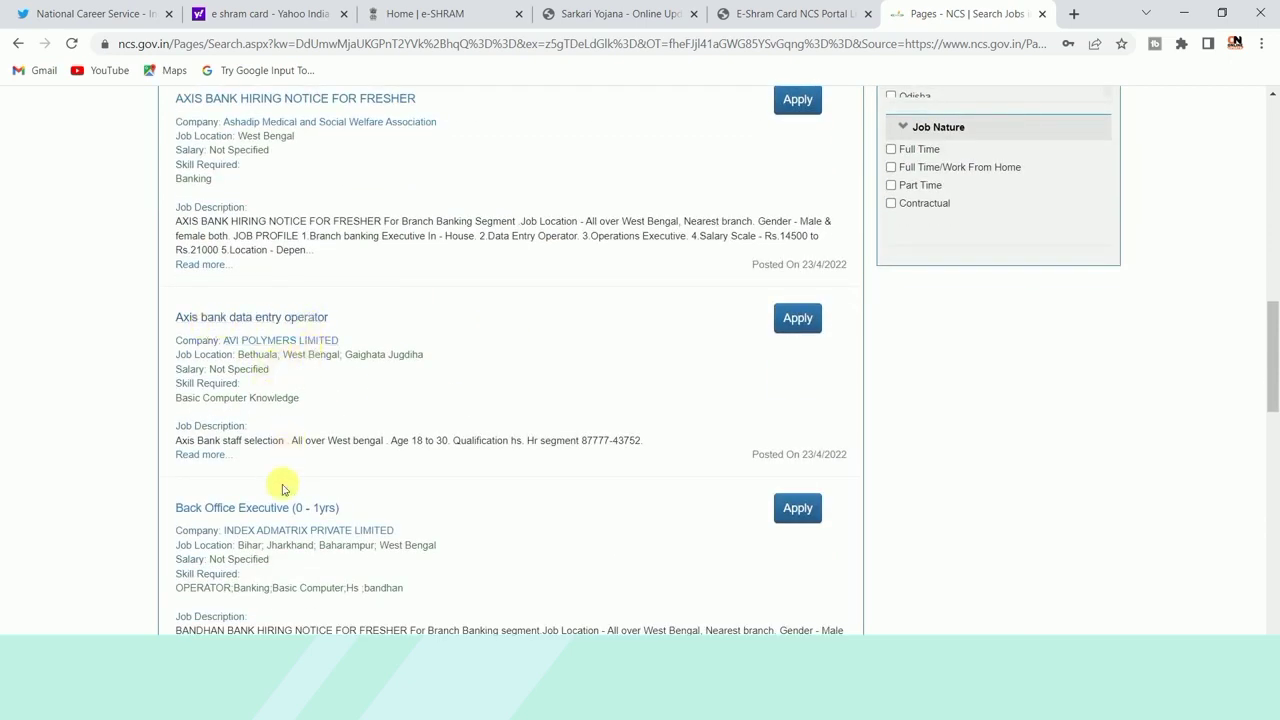
Look through the data entry postings further down the search results, such as the bank and back office vacancies.
scroll(283, 495, "down", 1)
scroll(290, 495, "down", 3)
scroll(250, 480, "up", 1)
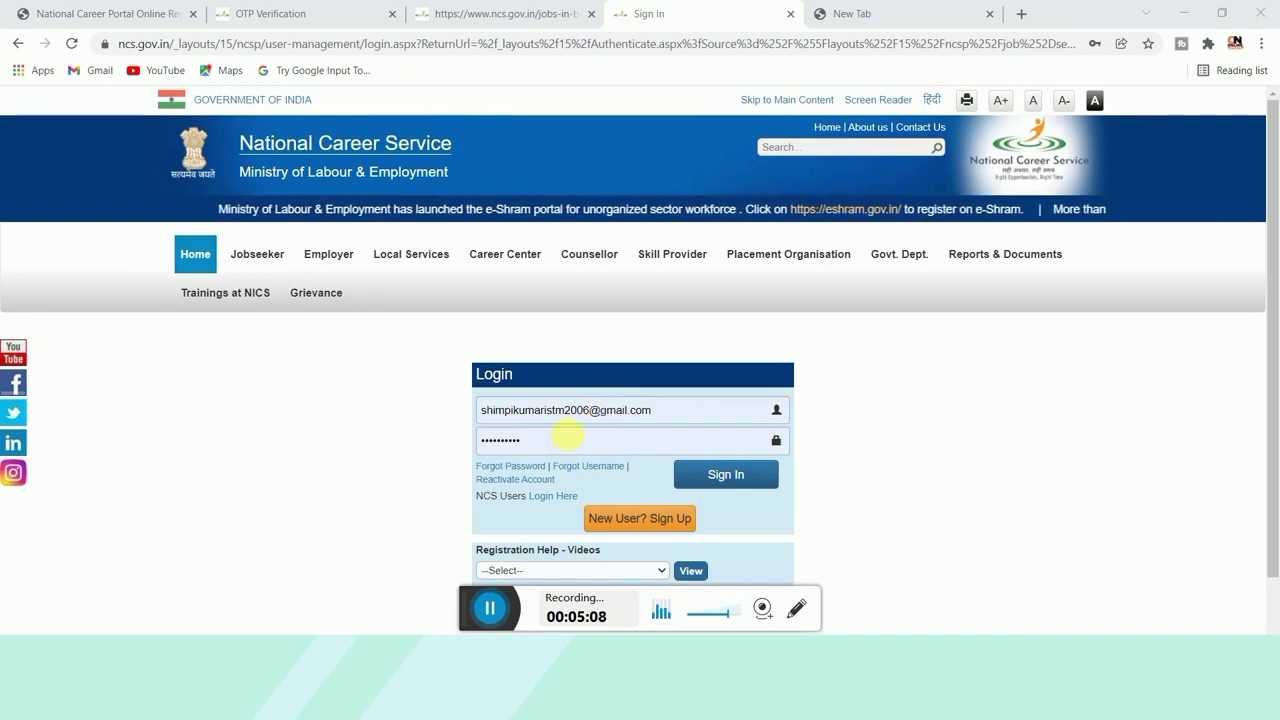
Sign in to the National Career Service account with the filled-in credentials and go to the Jobseeker home page.
left_click(729, 474)
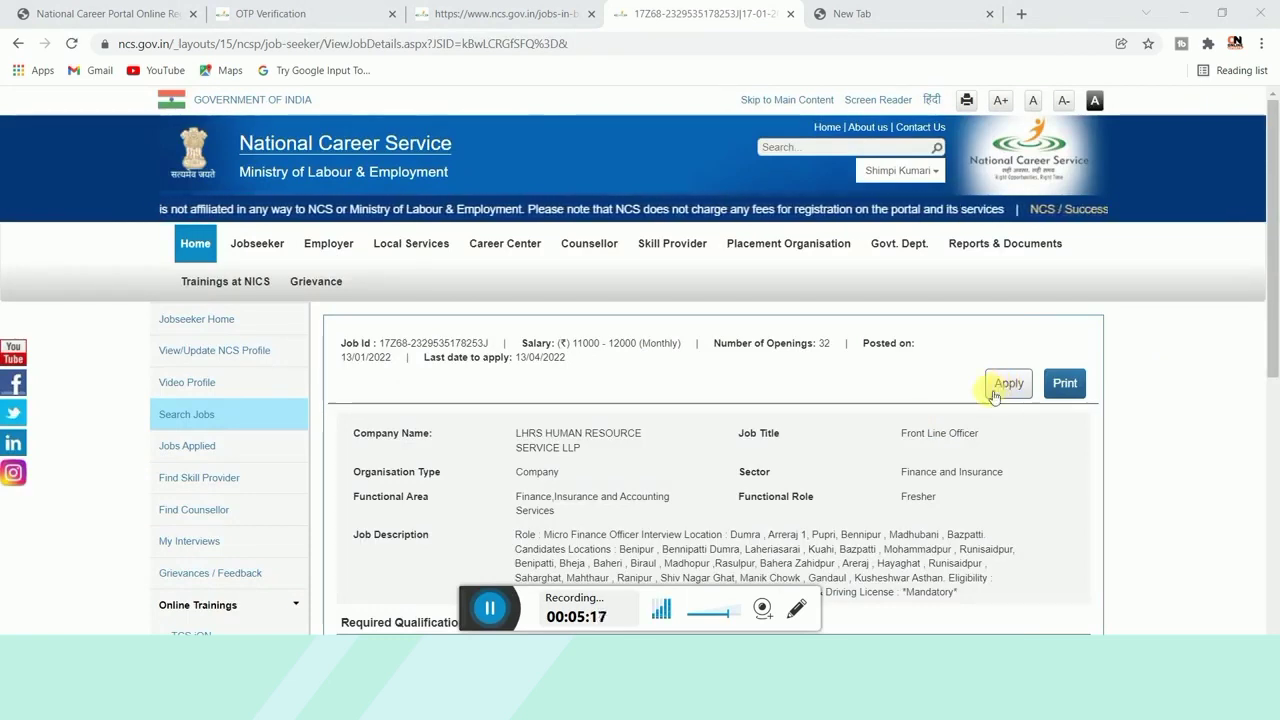
left_click(259, 243)
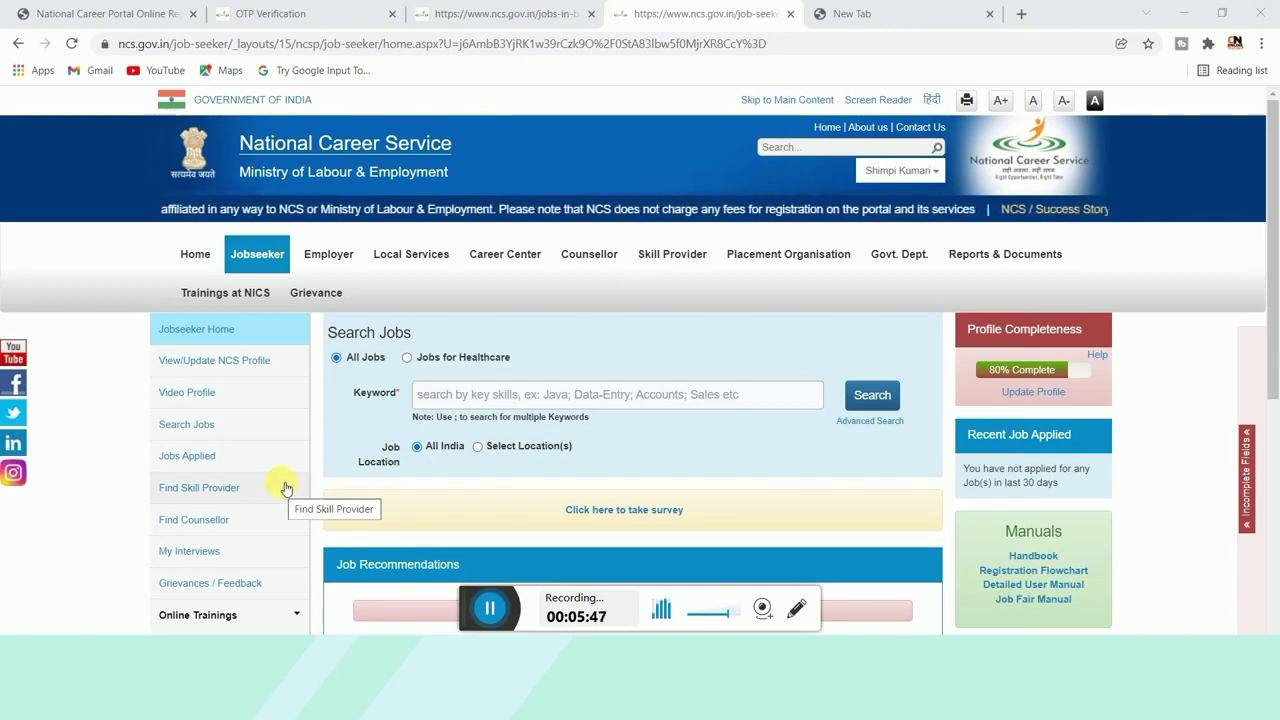
Open the NCS Registration Card from the jobseeker's Profile section and view the card down to its download option.
scroll(285, 488, "down", 5)
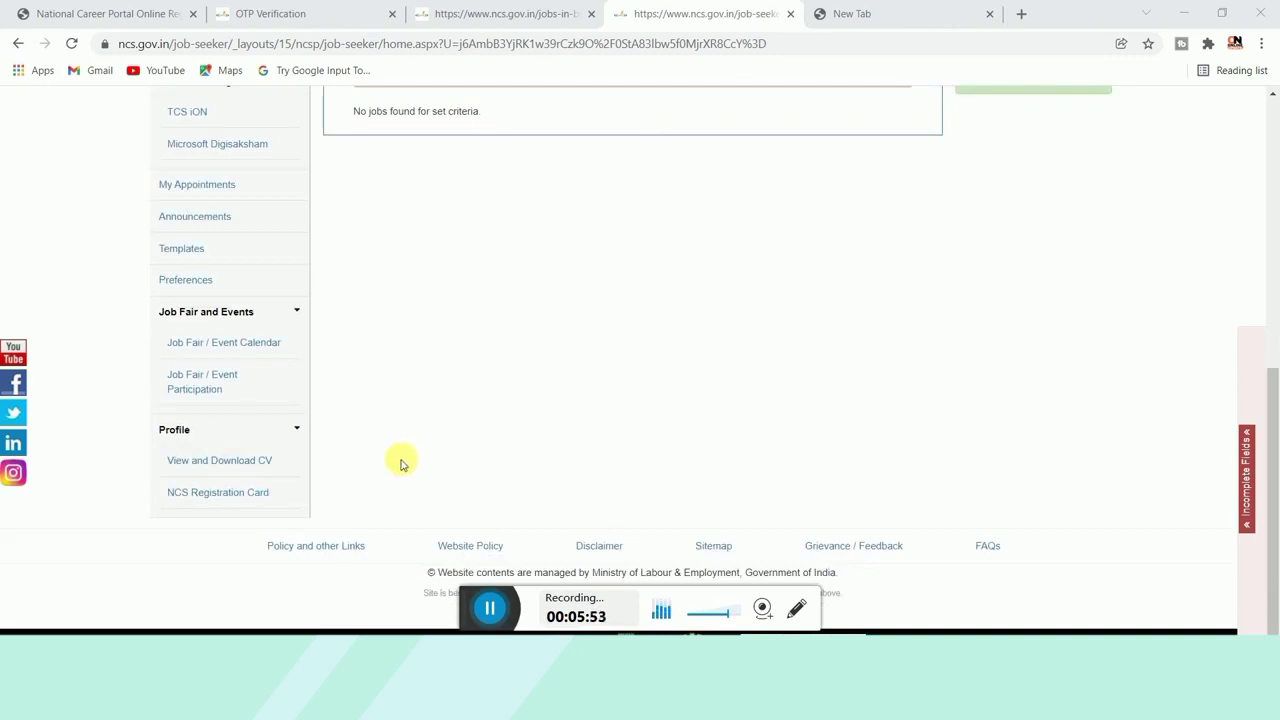
left_click(205, 495)
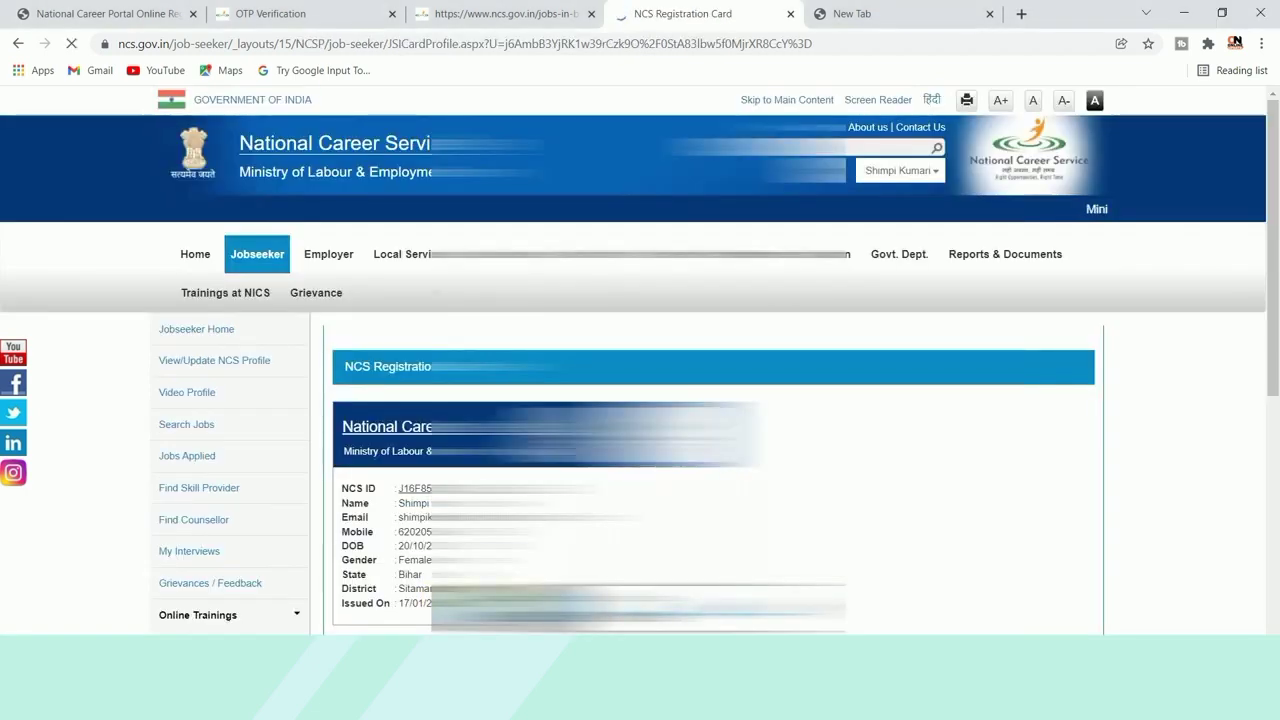
scroll(362, 132, "down", 3)
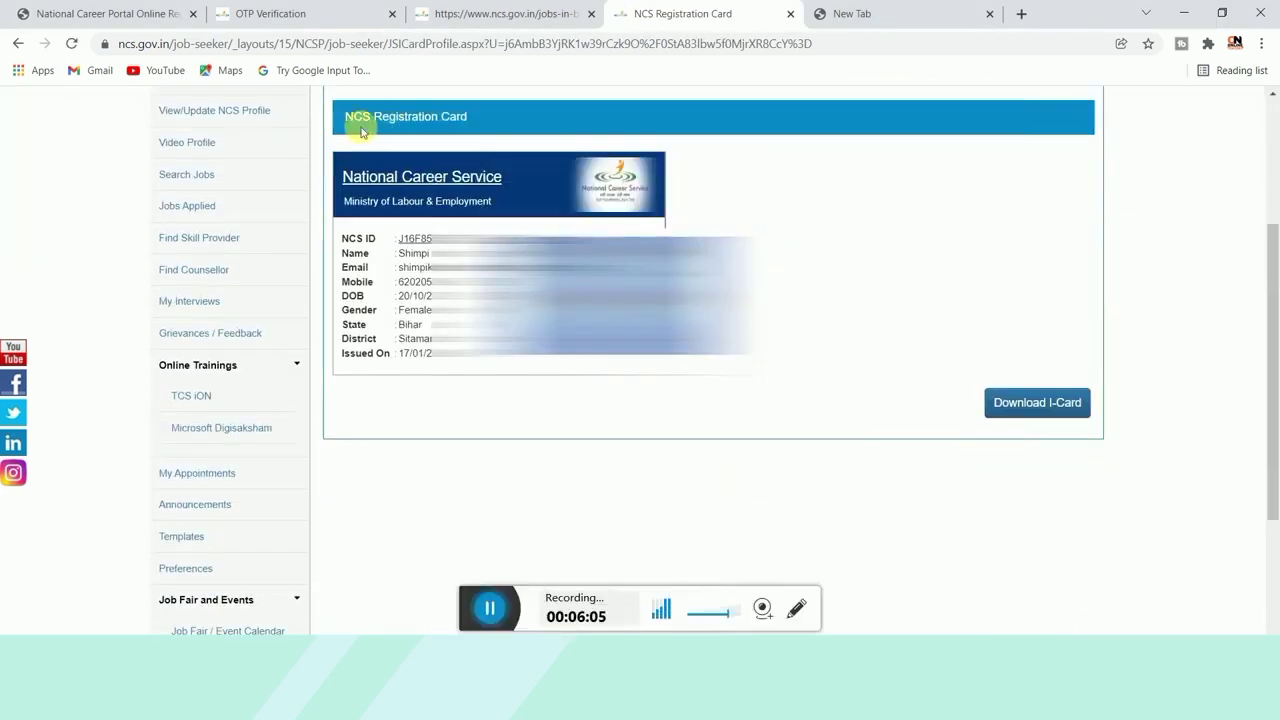